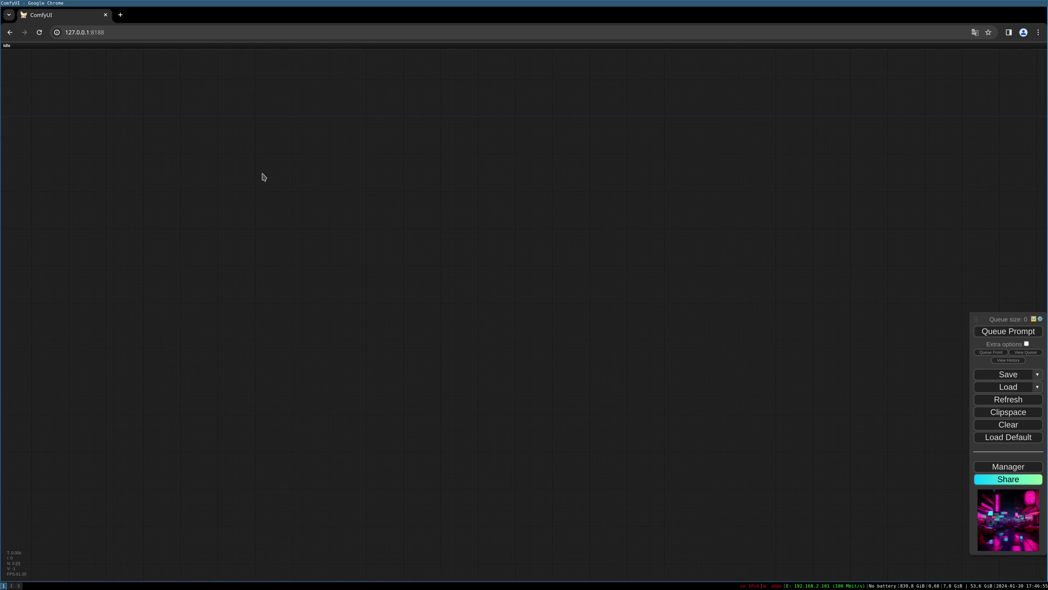
Step: Open the node search dialog on the empty workflow canvas
double_click(209, 223)
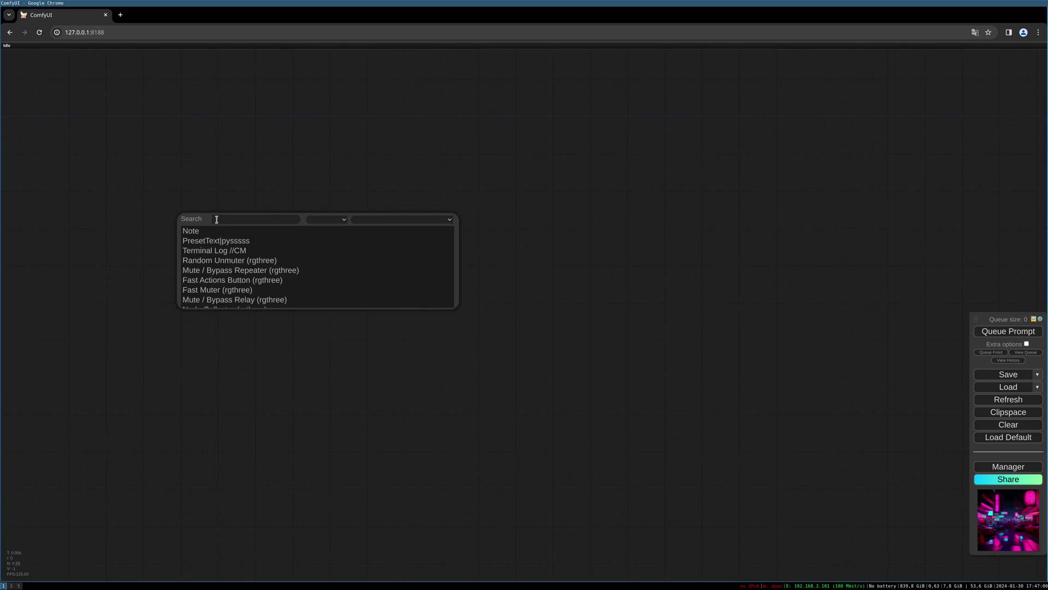
Step: Add a Load Checkpoint node set to the Deliberate_v5 checkpoint
type("check")
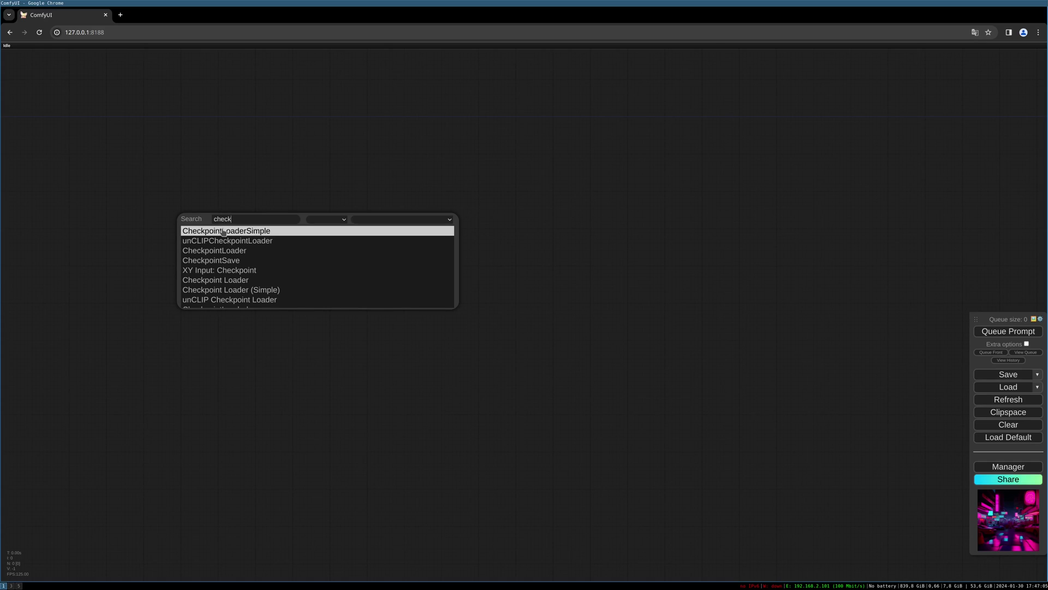
left_click(224, 232)
left_click_drag(251, 210, 220, 195)
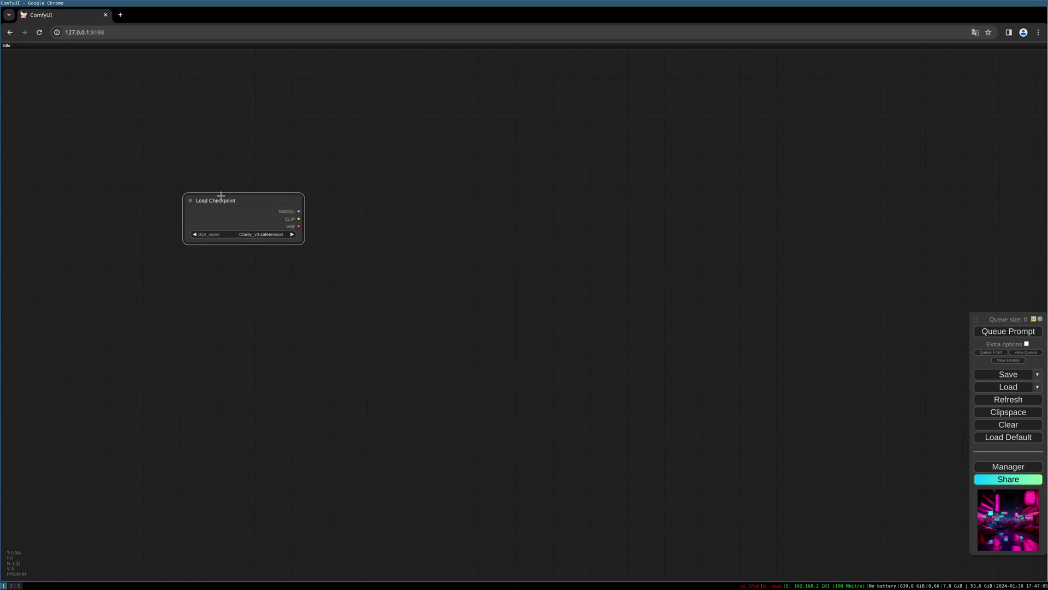
left_click(248, 232)
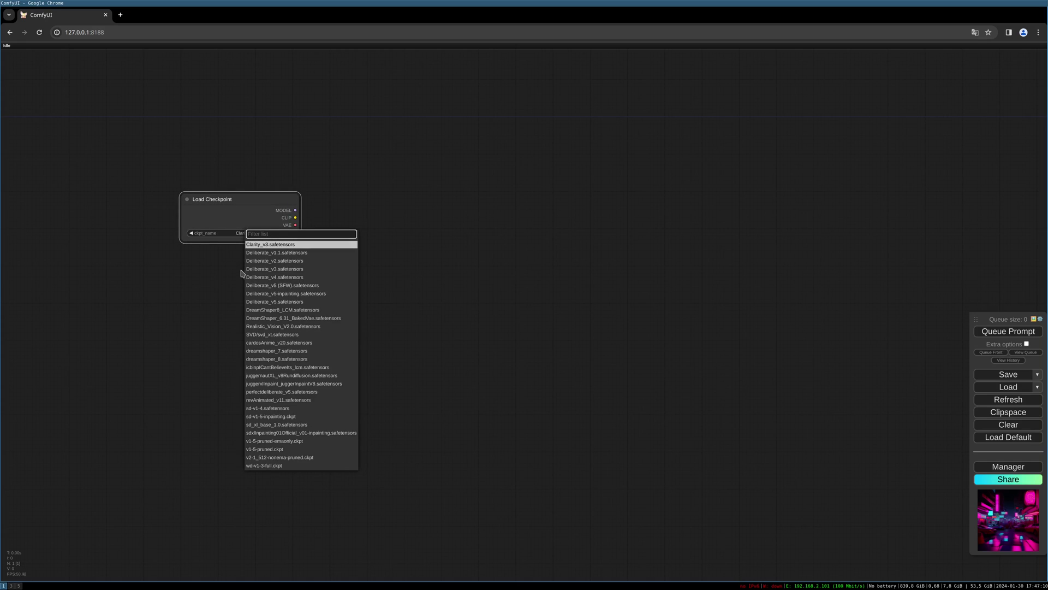
left_click(256, 303)
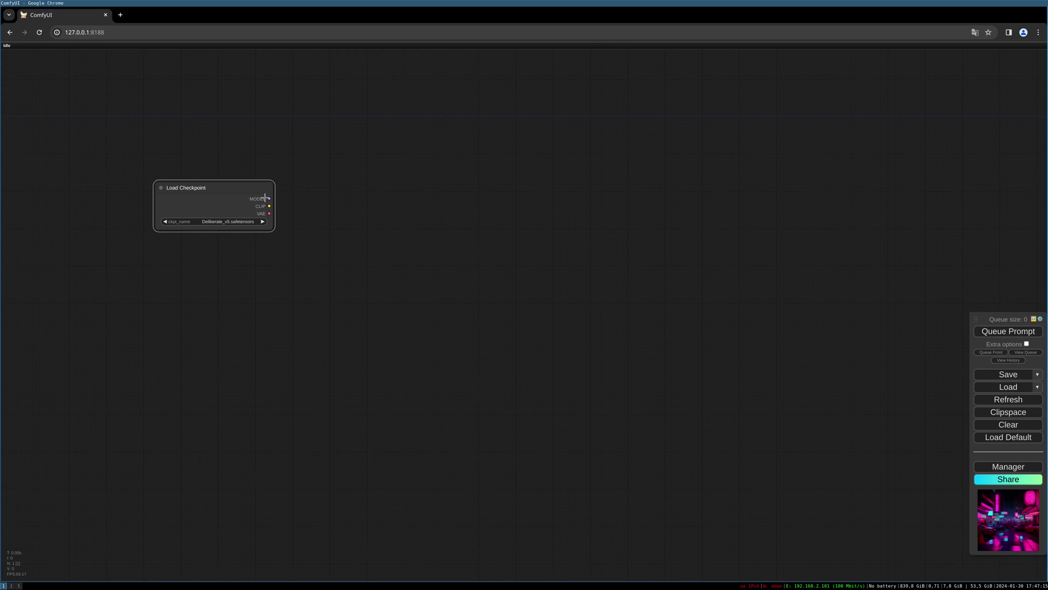
Step: Add two stacked CLIP Text Encode nodes fed by the checkpoint's CLIP output
left_click_drag(269, 206, 401, 202)
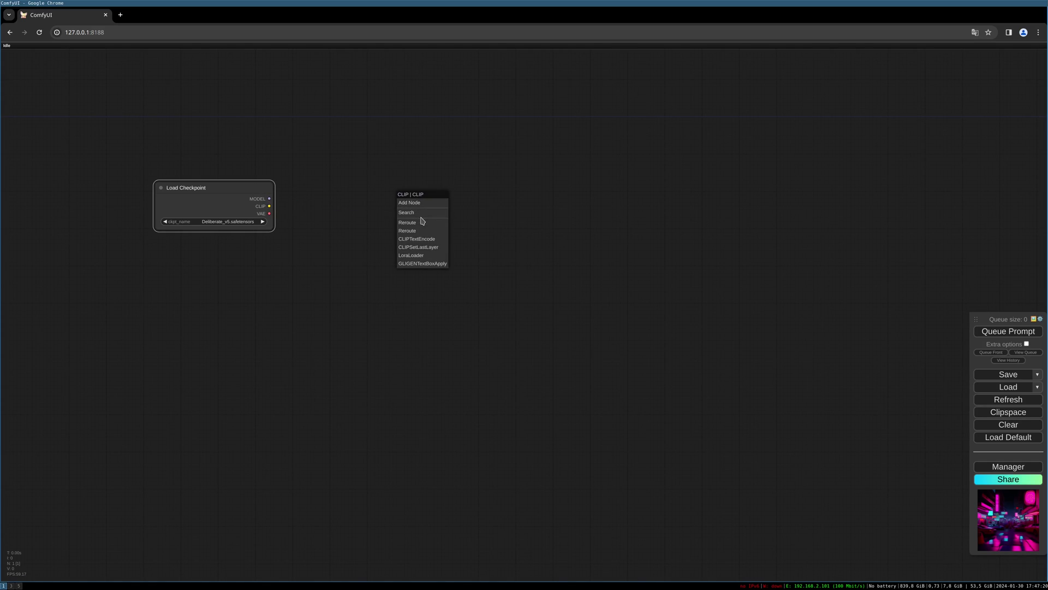
left_click(432, 239)
left_click_drag(439, 200, 404, 159)
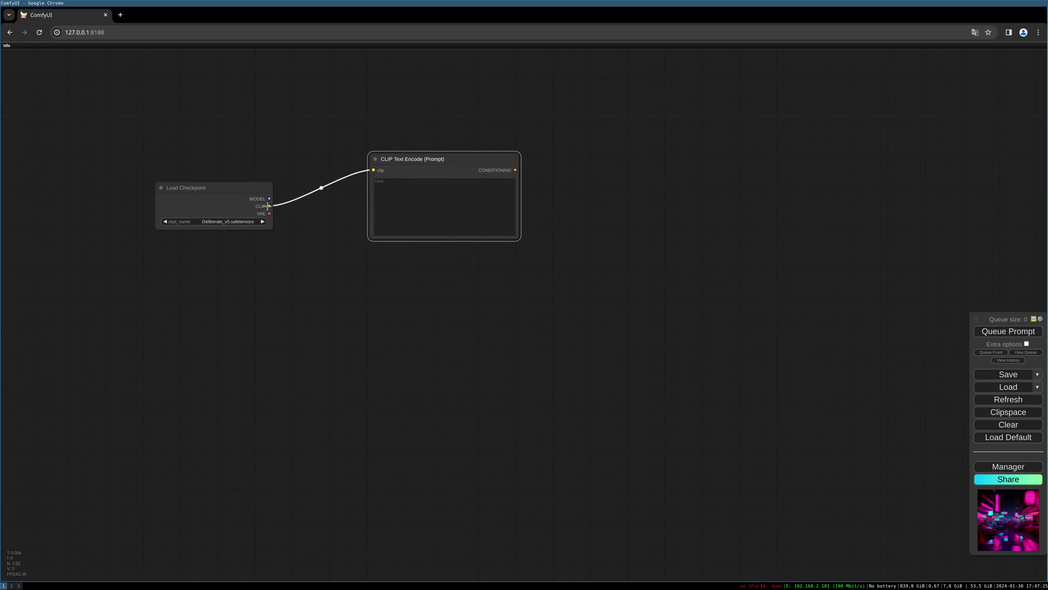
left_click_drag(269, 206, 385, 271)
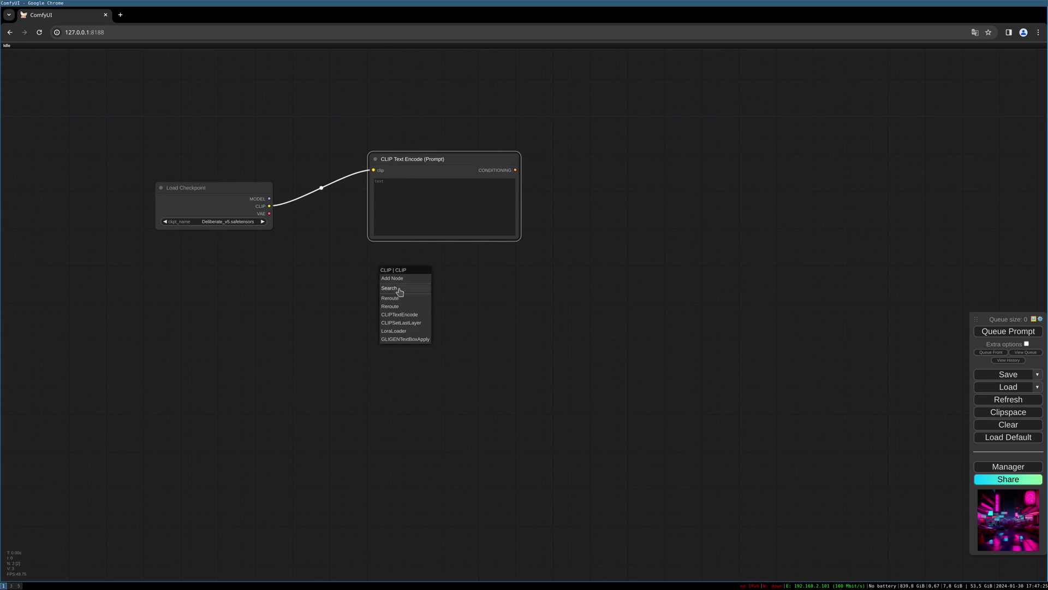
left_click(415, 316)
left_click_drag(474, 280, 459, 273)
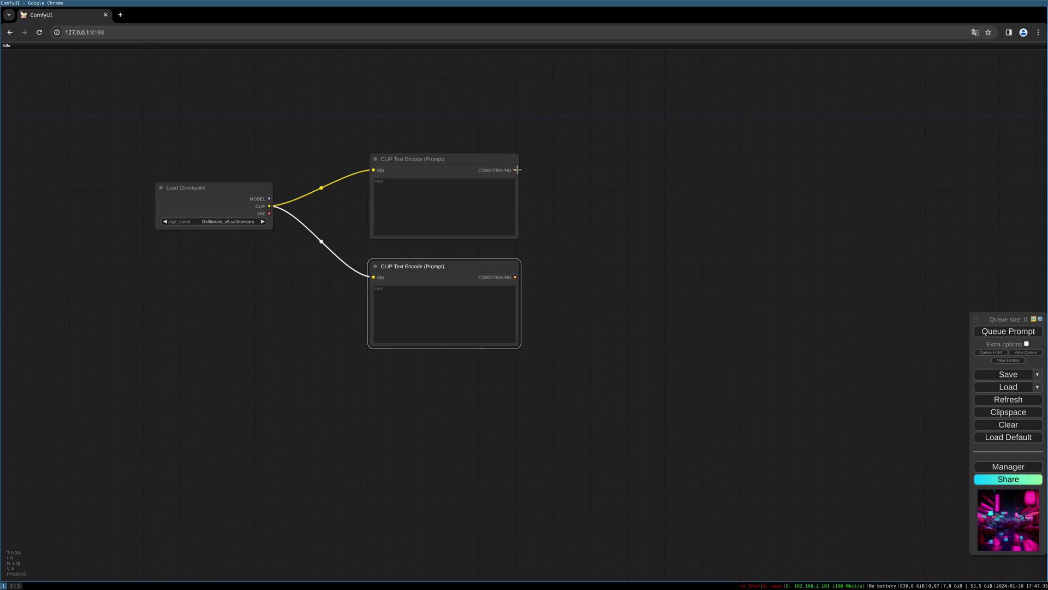
Step: Add a KSampler with positive and negative prompts and the checkpoint model wired in
left_click_drag(515, 170, 558, 186)
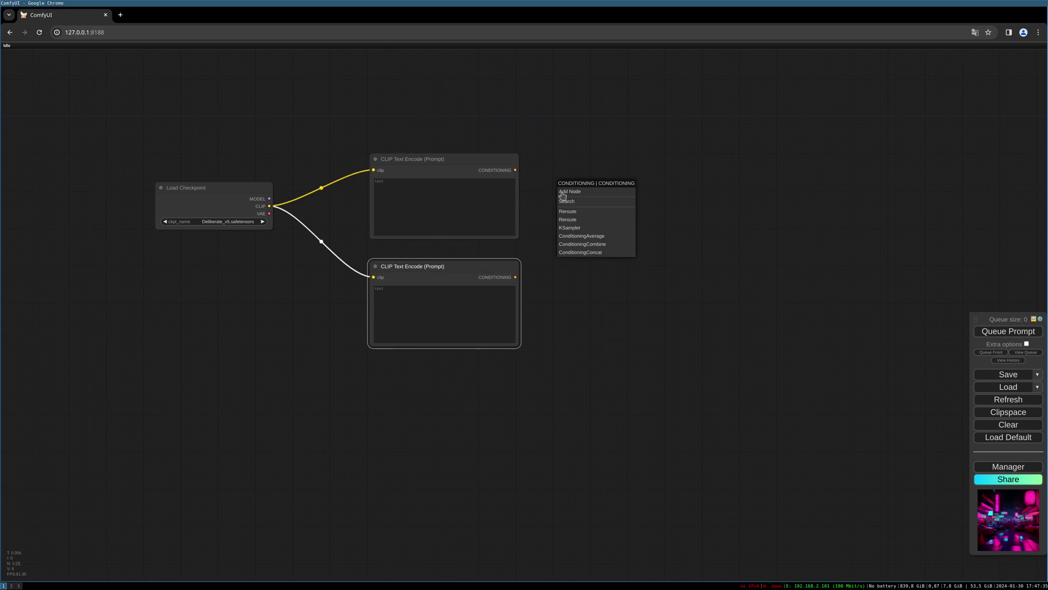
left_click(593, 227)
left_click_drag(516, 277, 566, 212)
left_click_drag(640, 194, 669, 191)
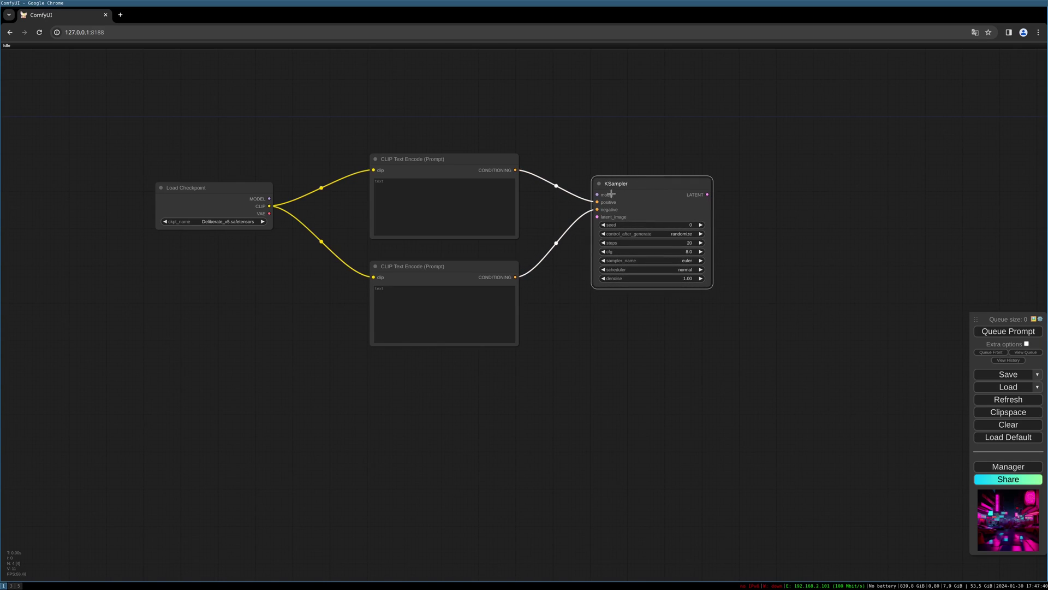
left_click_drag(597, 195, 269, 199)
left_click_drag(597, 217, 436, 379)
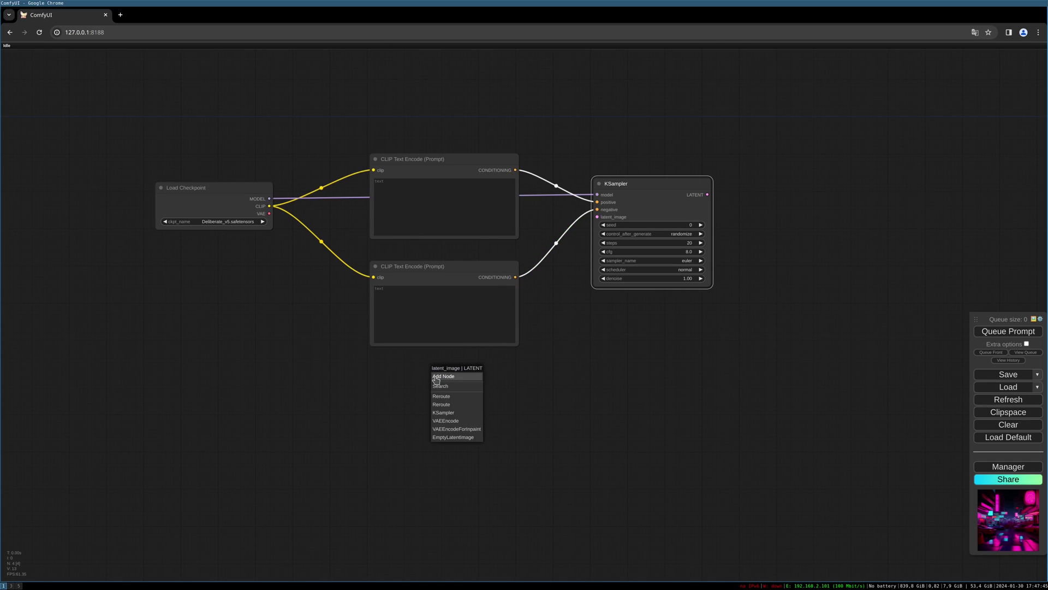
Step: Add an Empty Latent Image to the KSampler's latent input, then search for 'load image'
left_click(461, 438)
left_click_drag(507, 375, 466, 374)
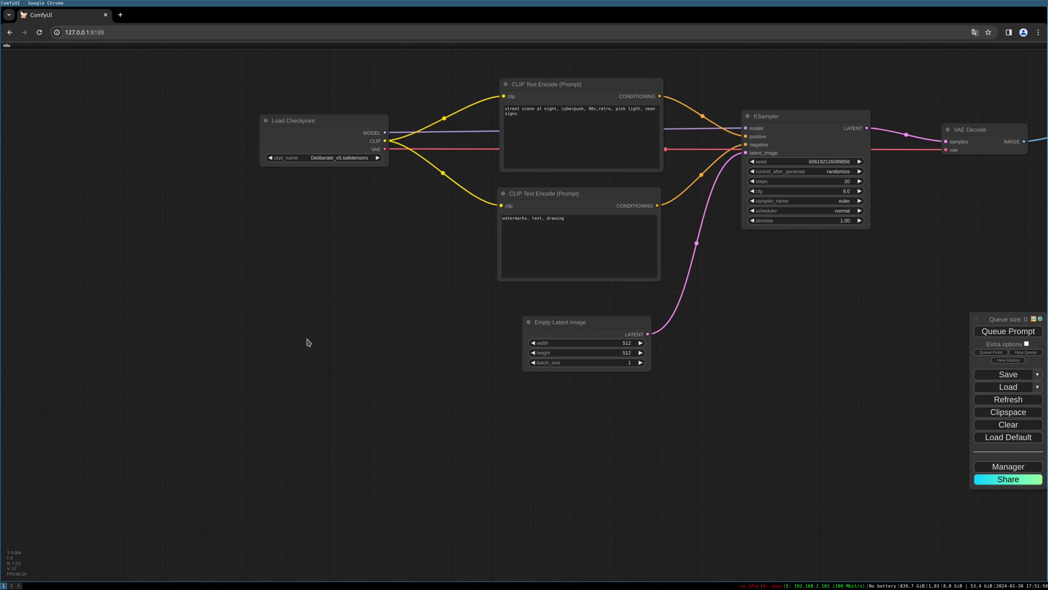
double_click(308, 343)
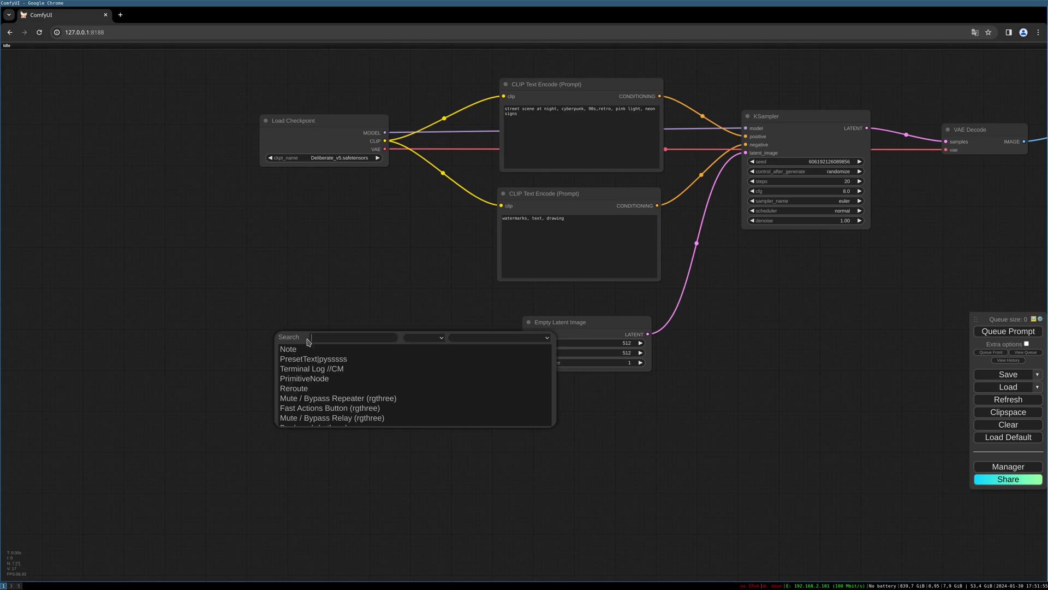
type("load image")
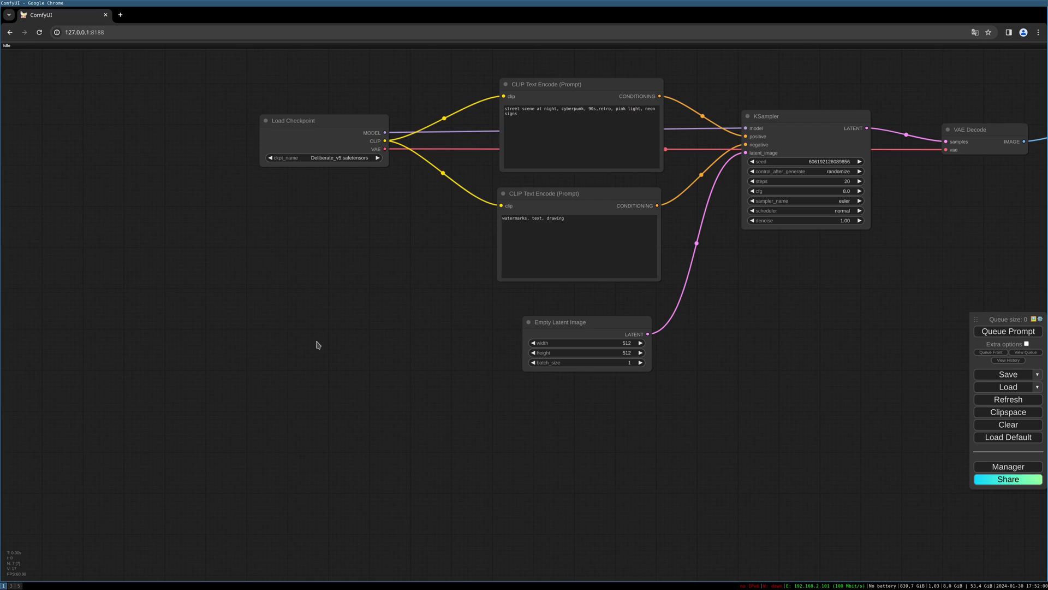
Step: Add a Load Image node with the pink-haired woman's portrait, enlarged to show the picture
right_click(317, 342)
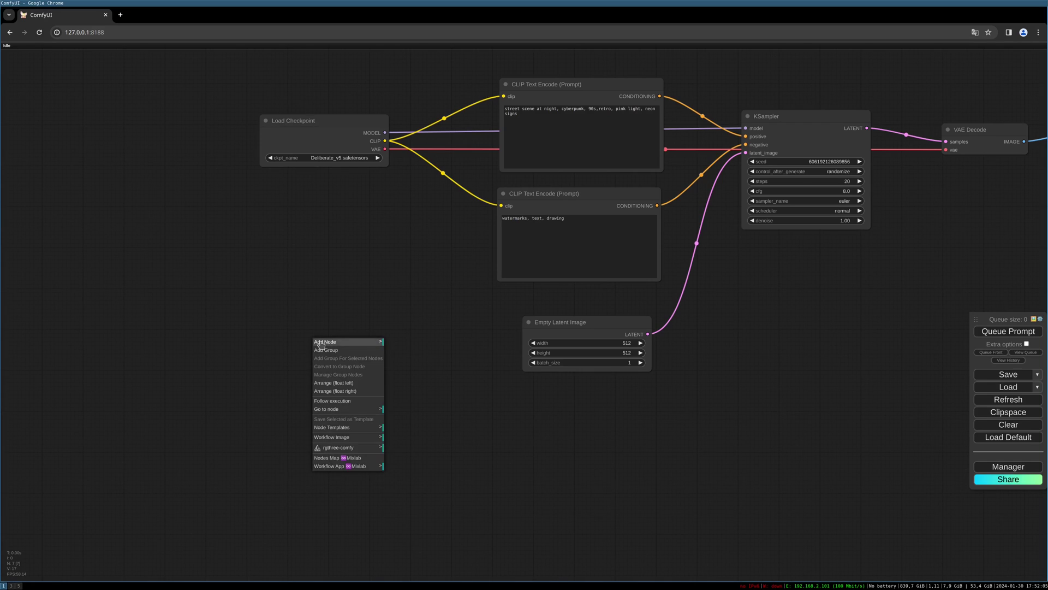
left_click(322, 342)
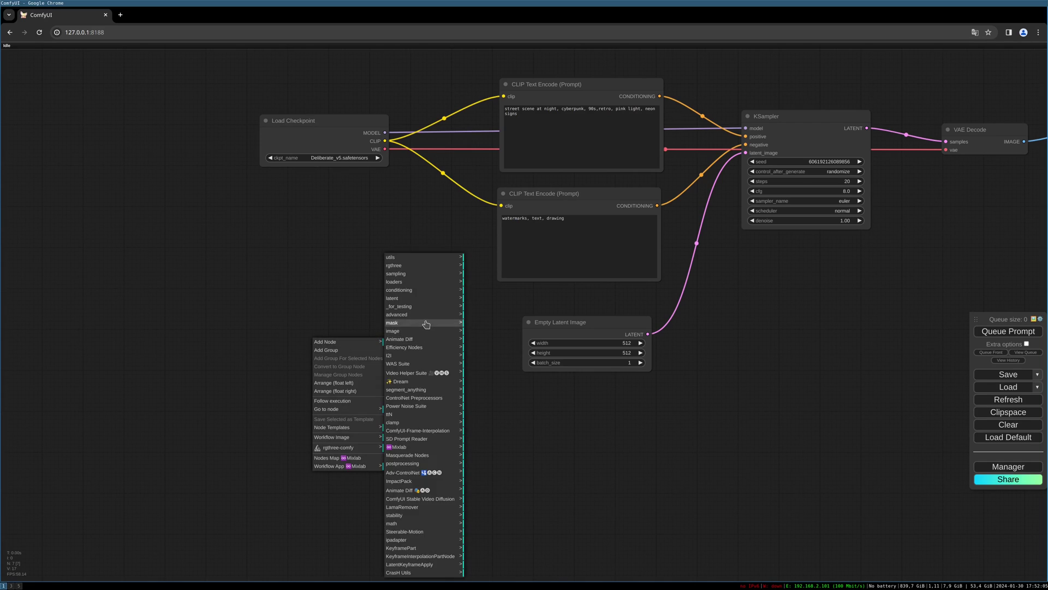
left_click(404, 331)
left_click(505, 473)
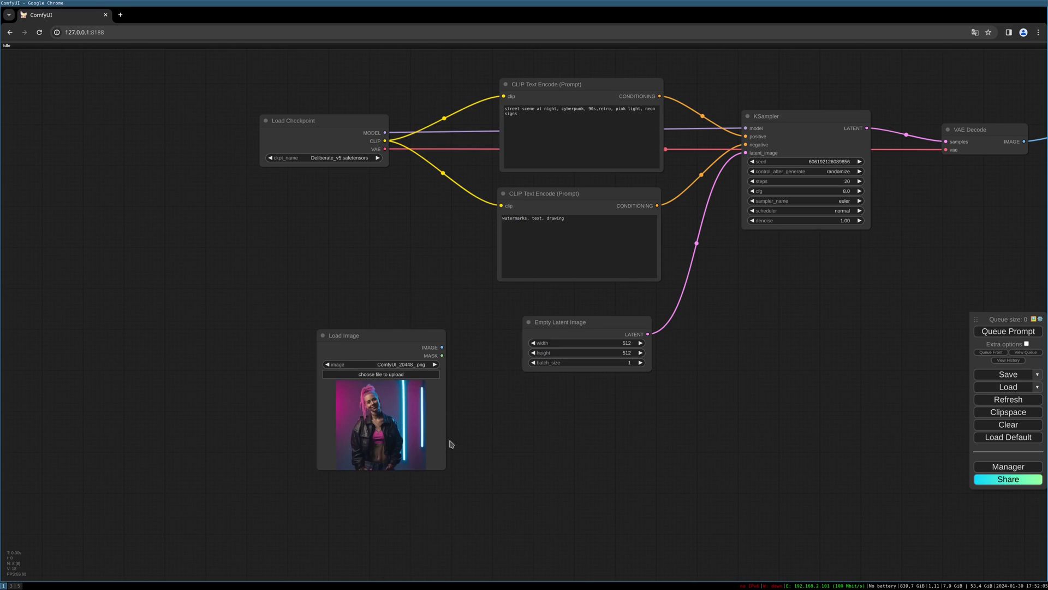
left_click_drag(379, 346, 267, 316)
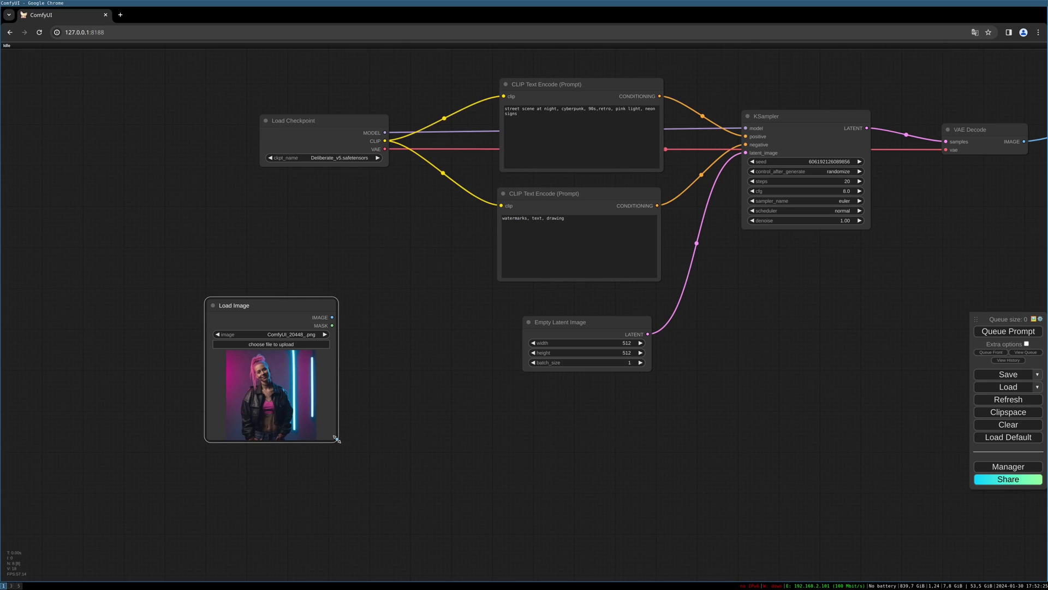
left_click_drag(338, 440, 364, 464)
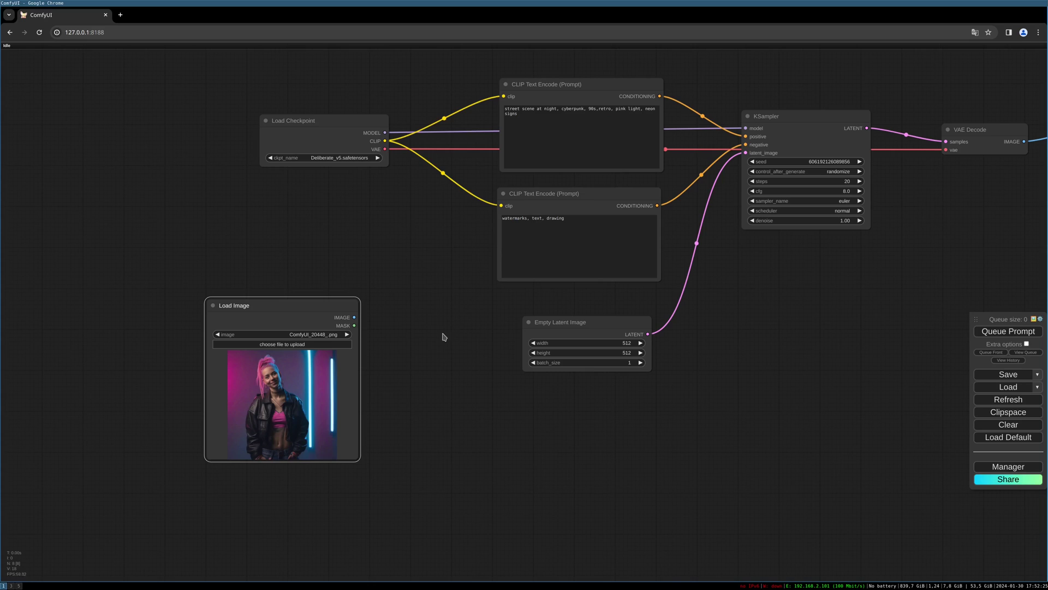
left_click_drag(312, 314, 290, 310)
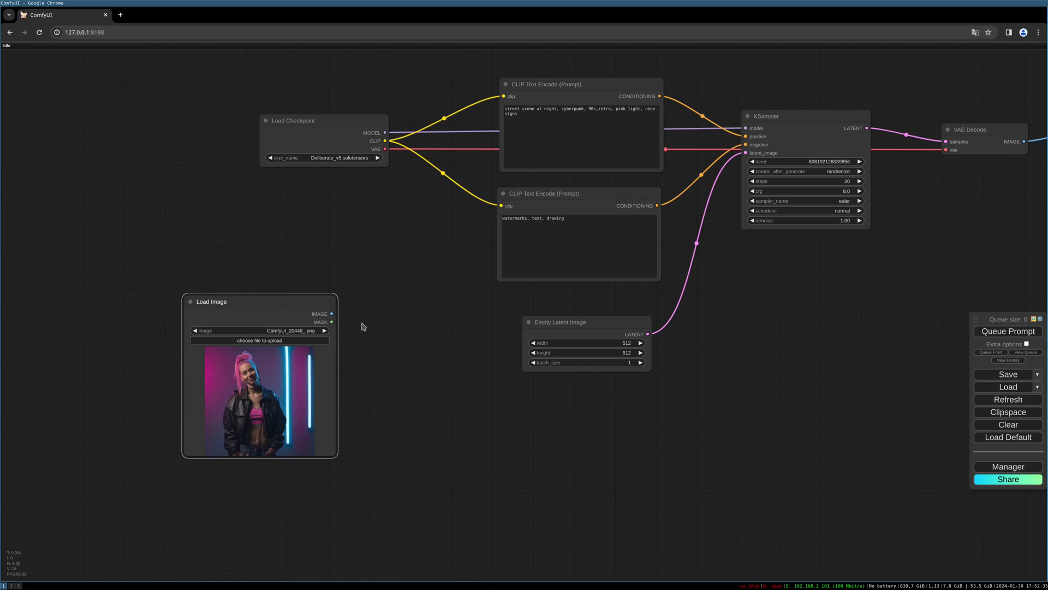
left_click_drag(333, 321, 386, 352)
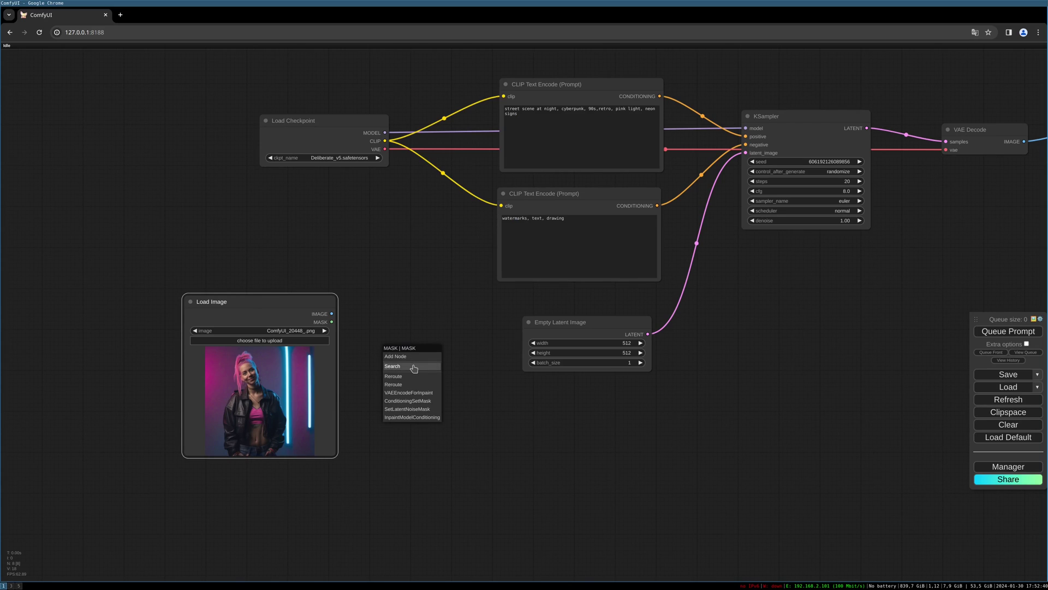
Step: Add an Image Rembg background-removal node fed by the portrait and tidy the nodes
left_click(414, 367)
type("re")
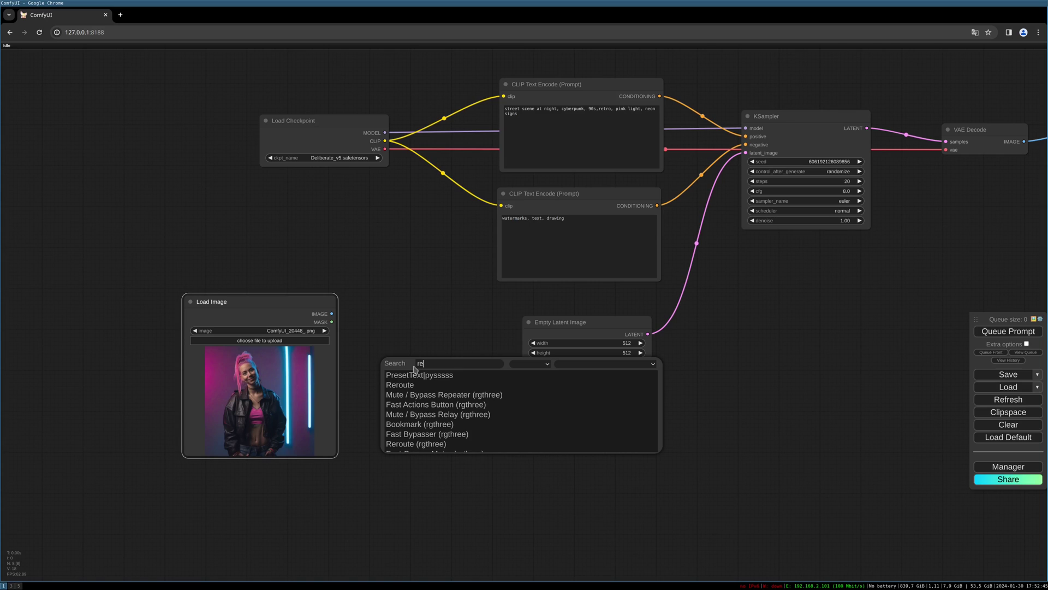
type("mbg")
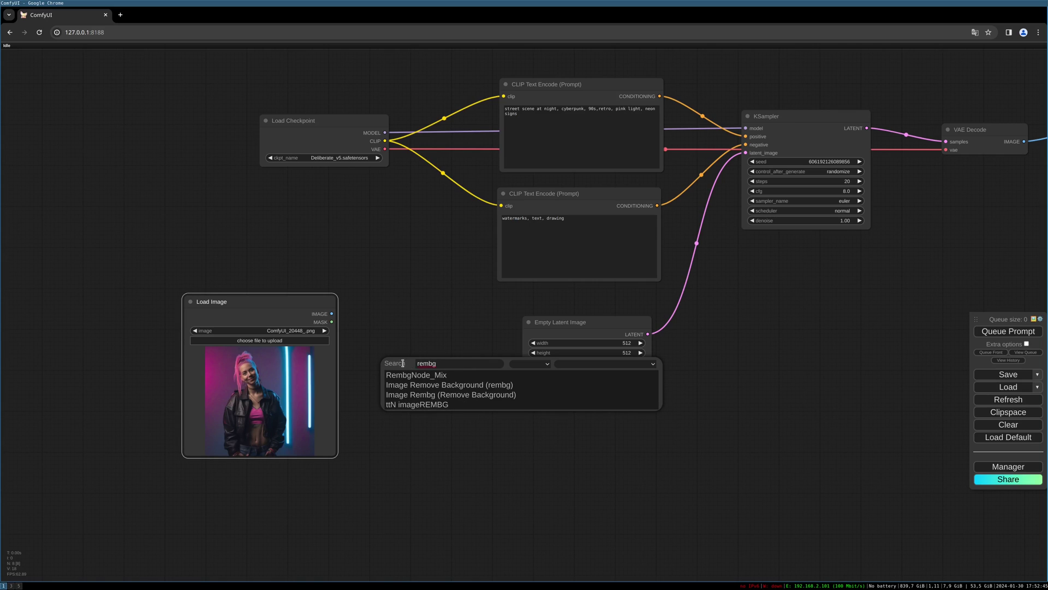
left_click(421, 394)
left_click_drag(453, 373, 421, 360)
left_click_drag(308, 308, 278, 303)
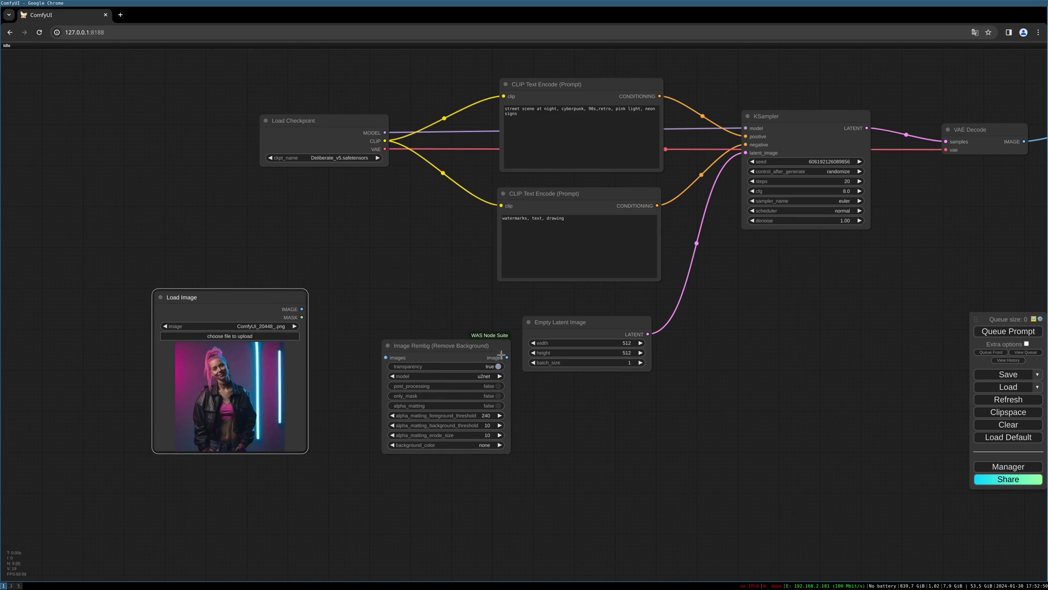
left_click_drag(562, 323, 631, 326)
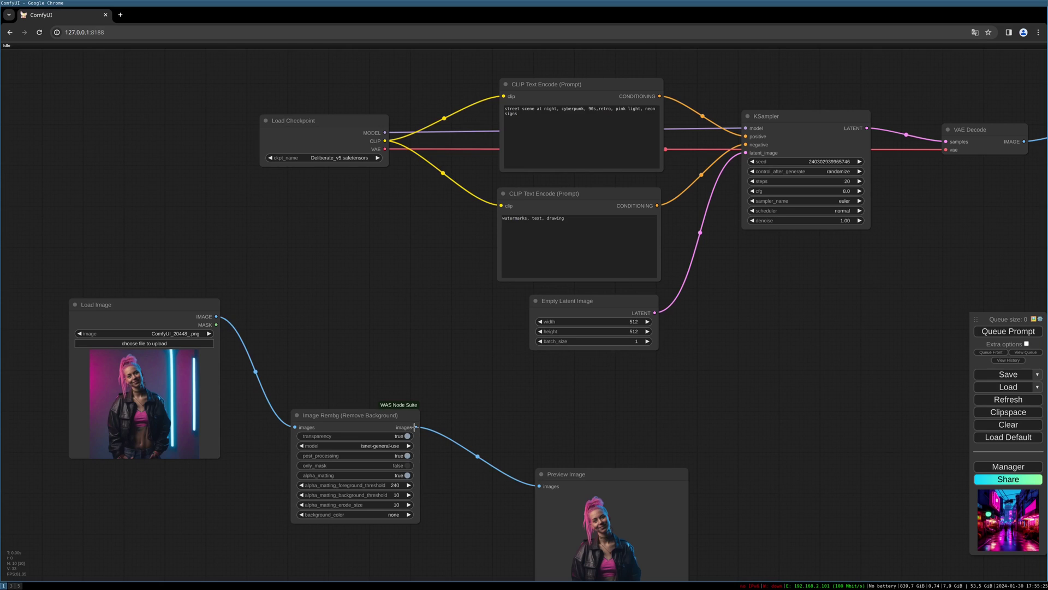
left_click_drag(416, 427, 480, 415)
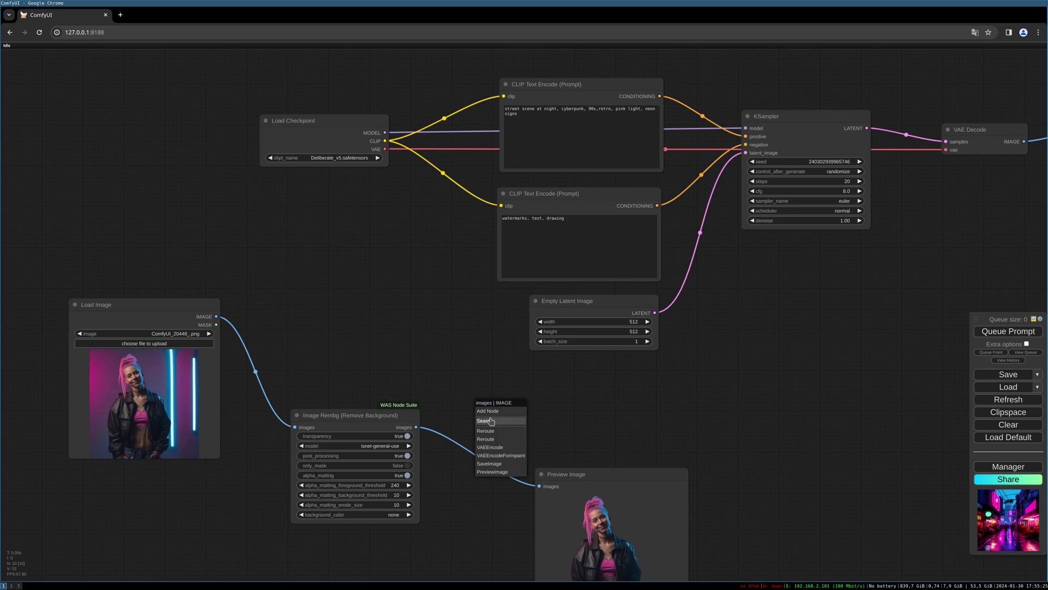
Step: Add an AlphaChanelAsMask node on the Image Rembg output and tidy the layout
left_click(490, 421)
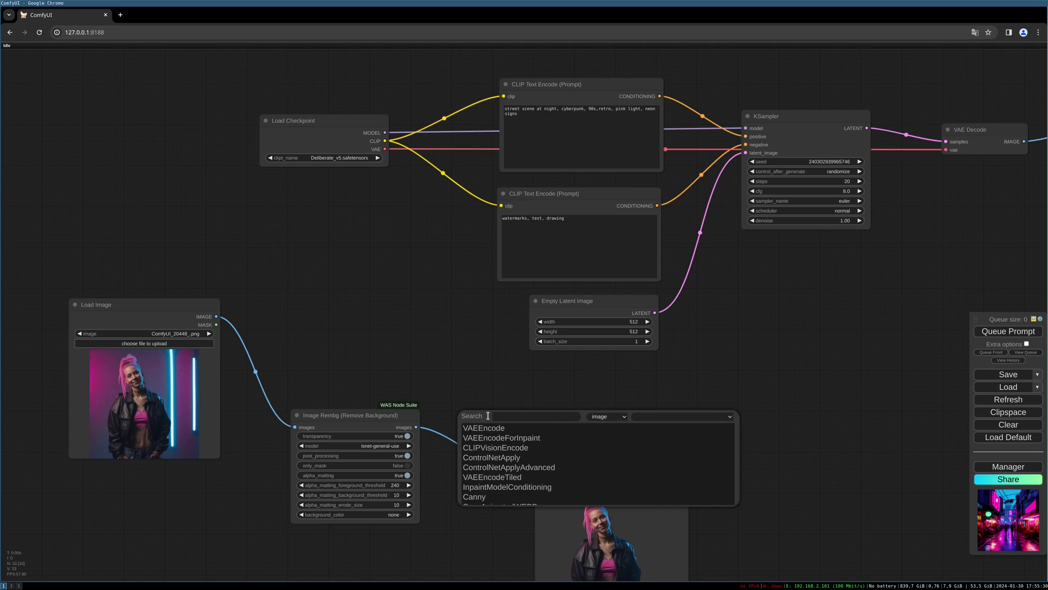
type("alpha")
key("Return")
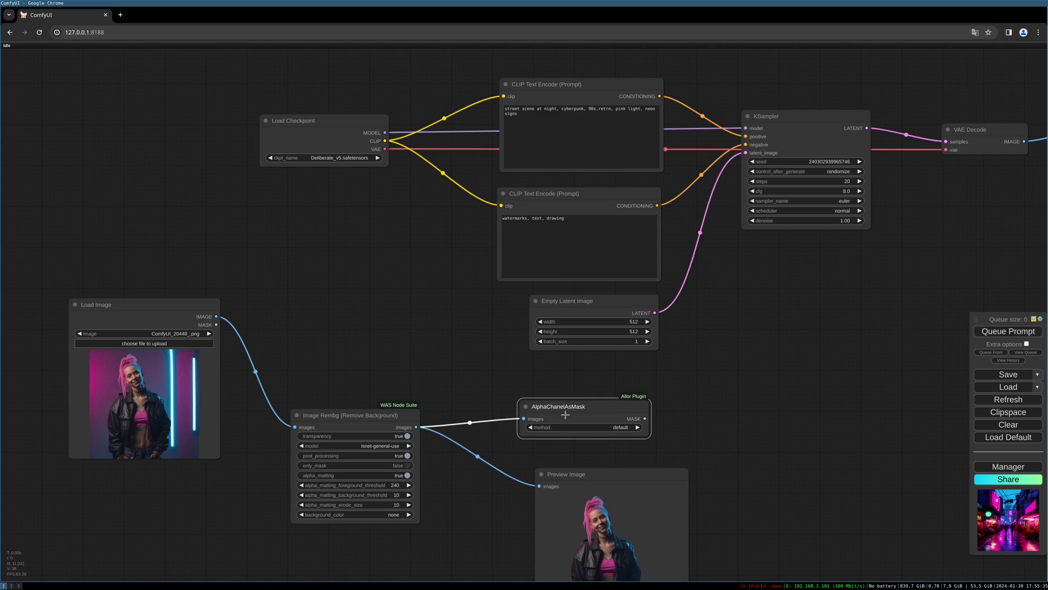
left_click_drag(652, 438, 663, 440)
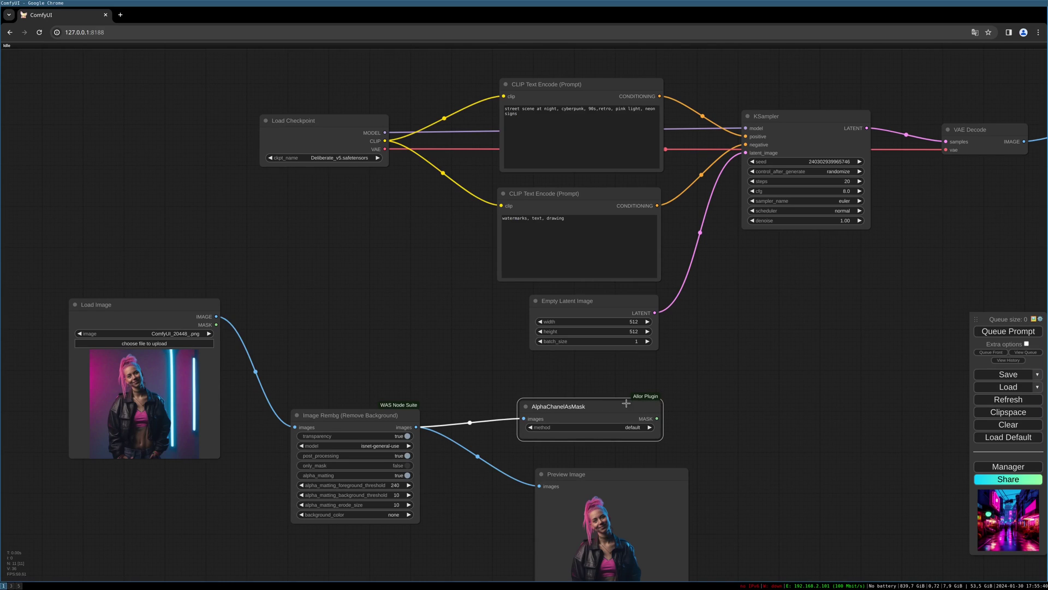
left_click_drag(628, 403, 596, 400)
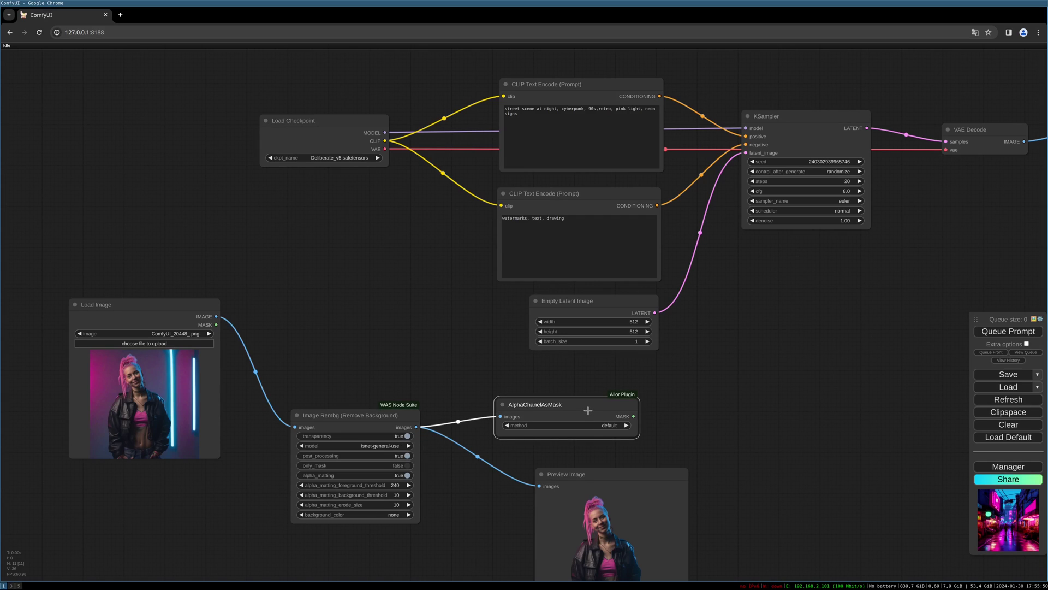
left_click_drag(694, 467, 686, 420)
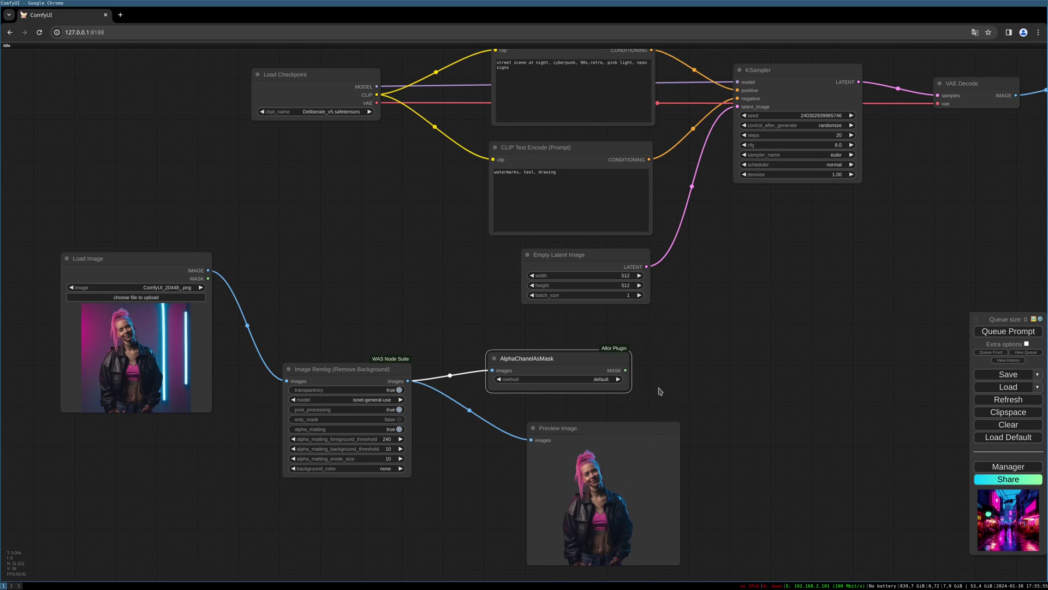
left_click_drag(628, 394, 562, 399)
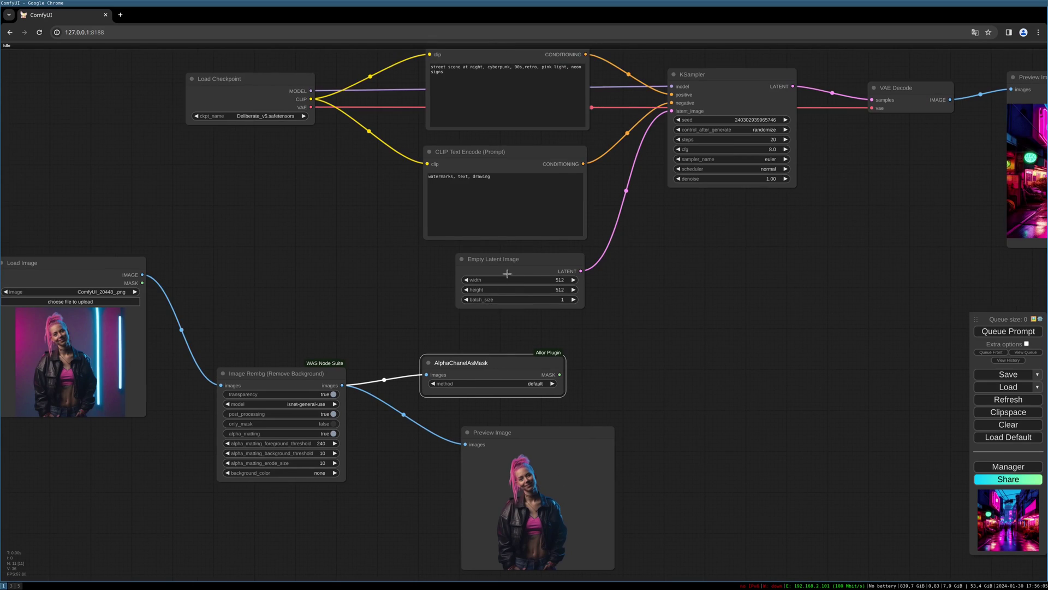
left_click_drag(518, 262, 574, 266)
left_click_drag(447, 285, 485, 299)
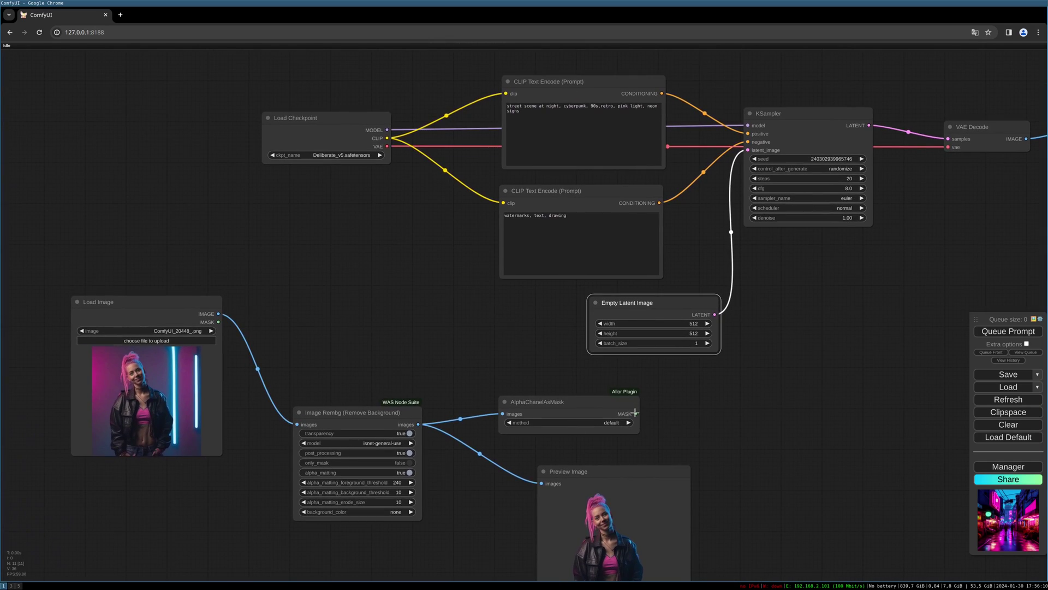
left_click_drag(636, 414, 704, 404)
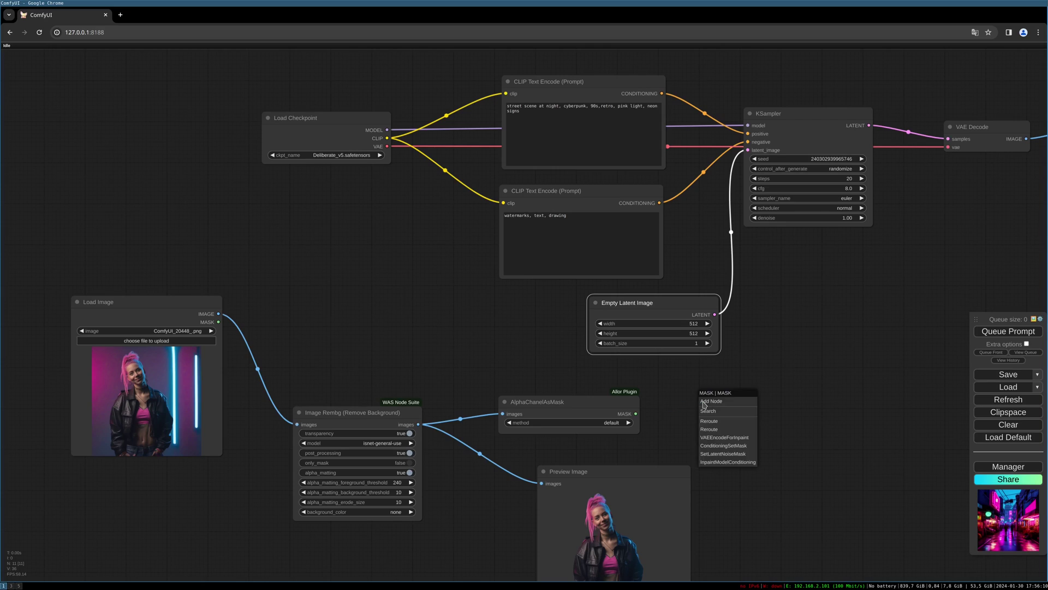
Step: Add VAE Encode (for Inpainting) into KSampler's latent, delete Empty Latent Image, and feed it the portrait
left_click(731, 438)
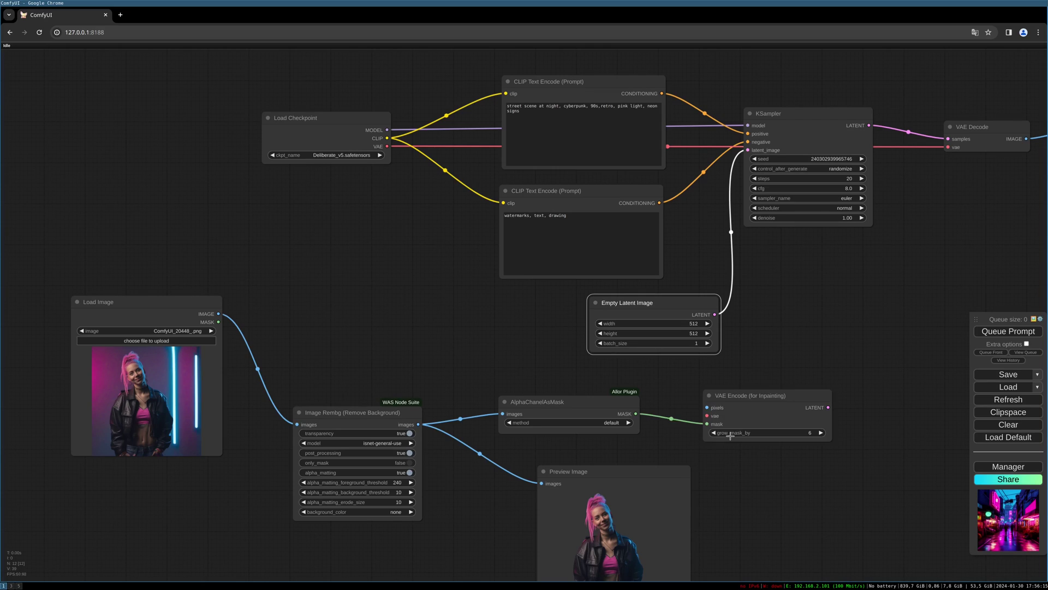
left_click_drag(736, 399, 727, 374)
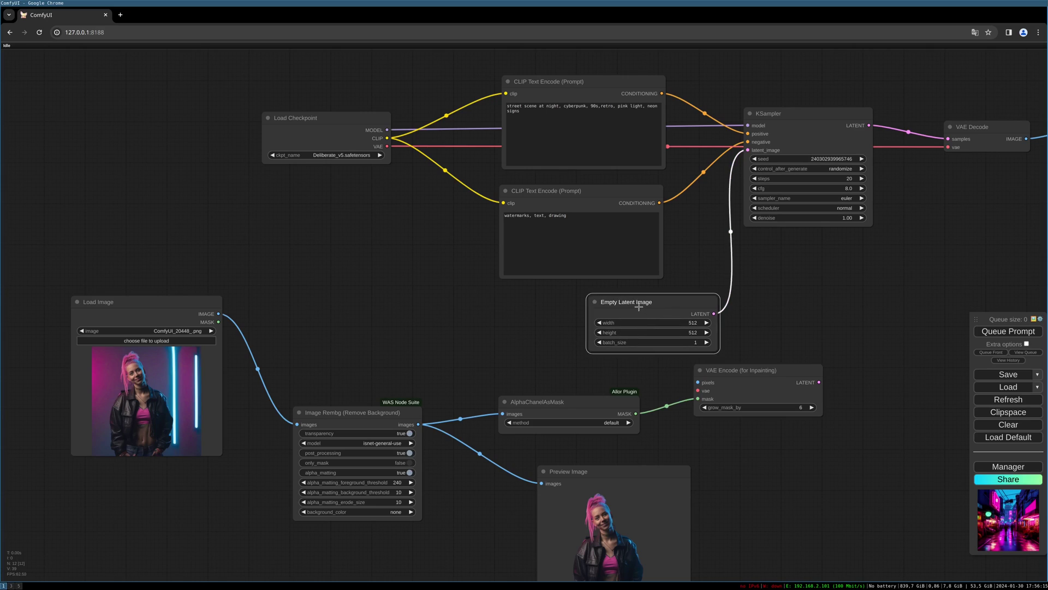
left_click_drag(682, 305, 673, 298)
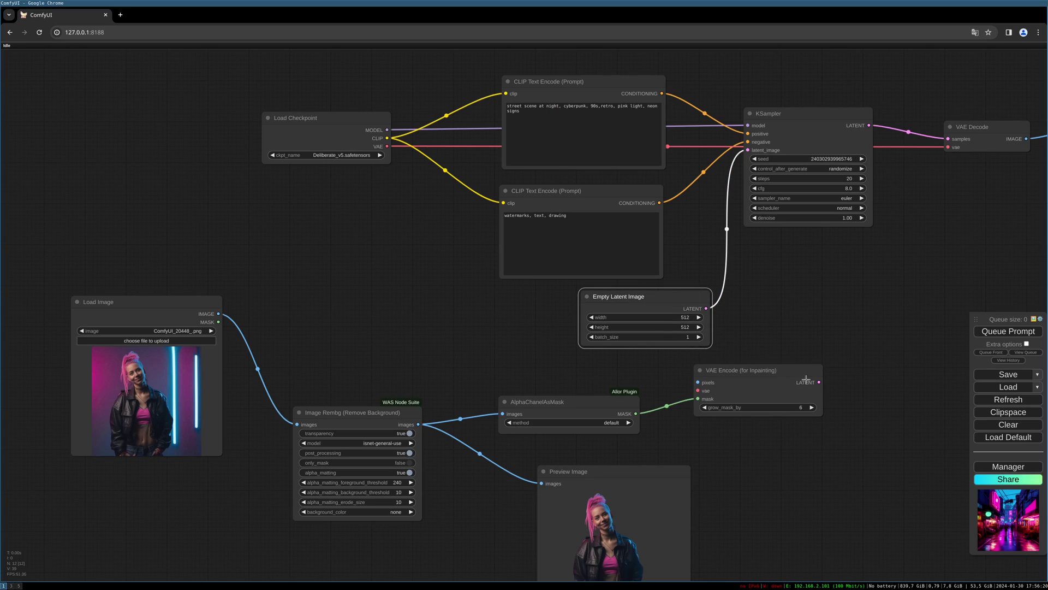
left_click_drag(819, 382, 747, 149)
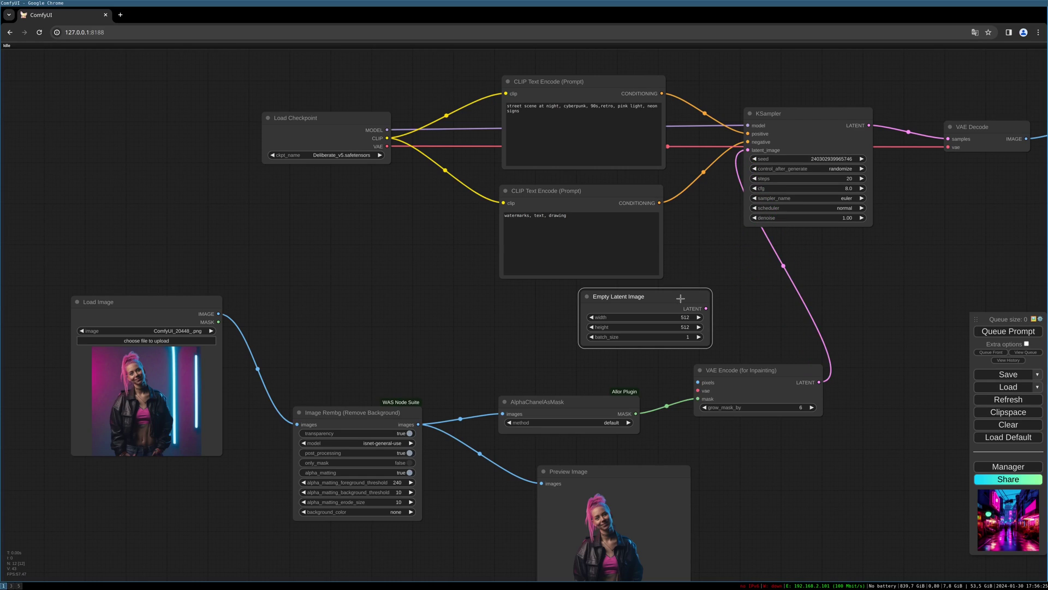
key("Delete")
left_click_drag(731, 370, 696, 345)
left_click_drag(546, 402, 498, 376)
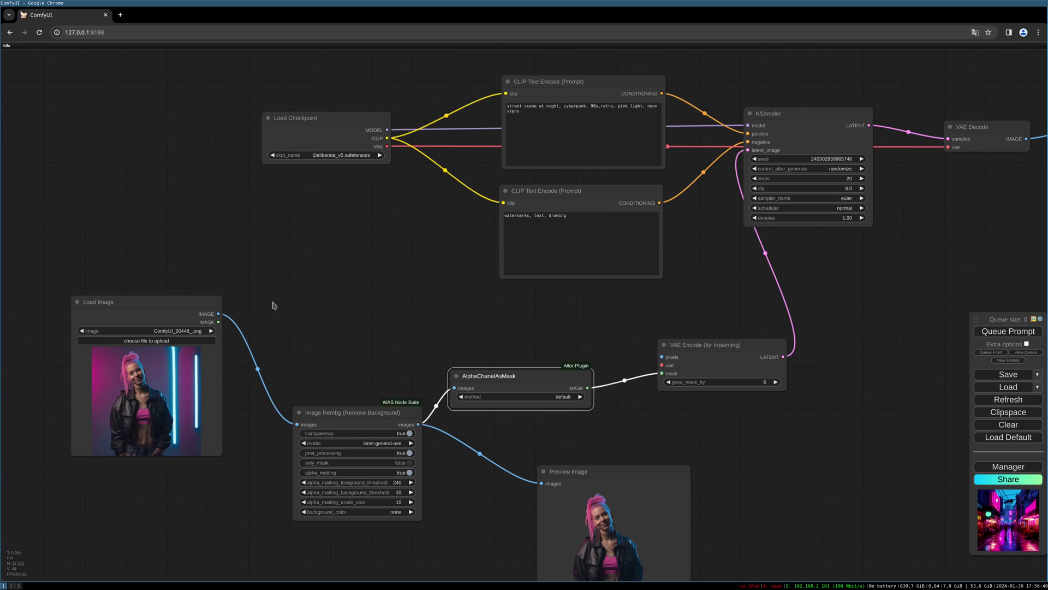
left_click_drag(218, 314, 662, 357)
Step: Connect the checkpoint's VAE to the inpainting encoder and rearrange the graph's nodes
left_click_drag(332, 132, 662, 365)
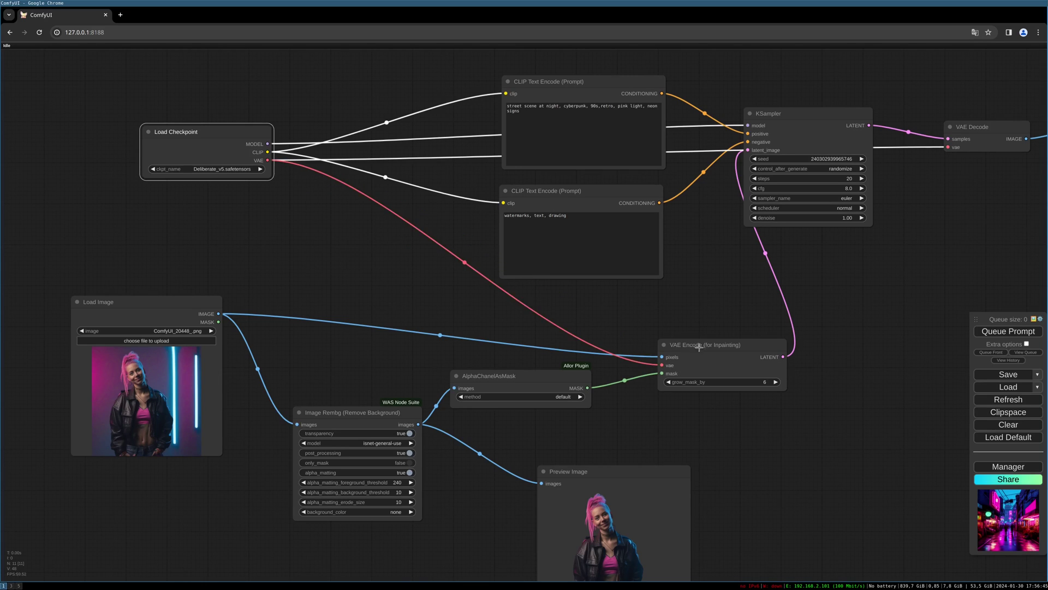
left_click(699, 345)
scroll(665, 388, "down", 2)
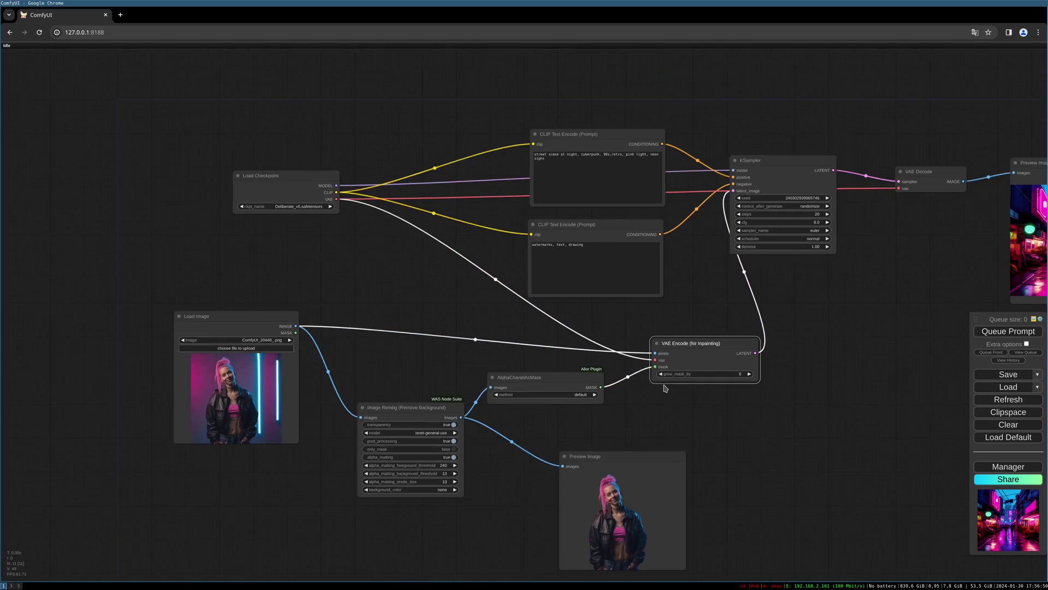
scroll(665, 388, "down", 3)
left_click_drag(945, 215, 769, 214)
left_click_drag(636, 221, 677, 223)
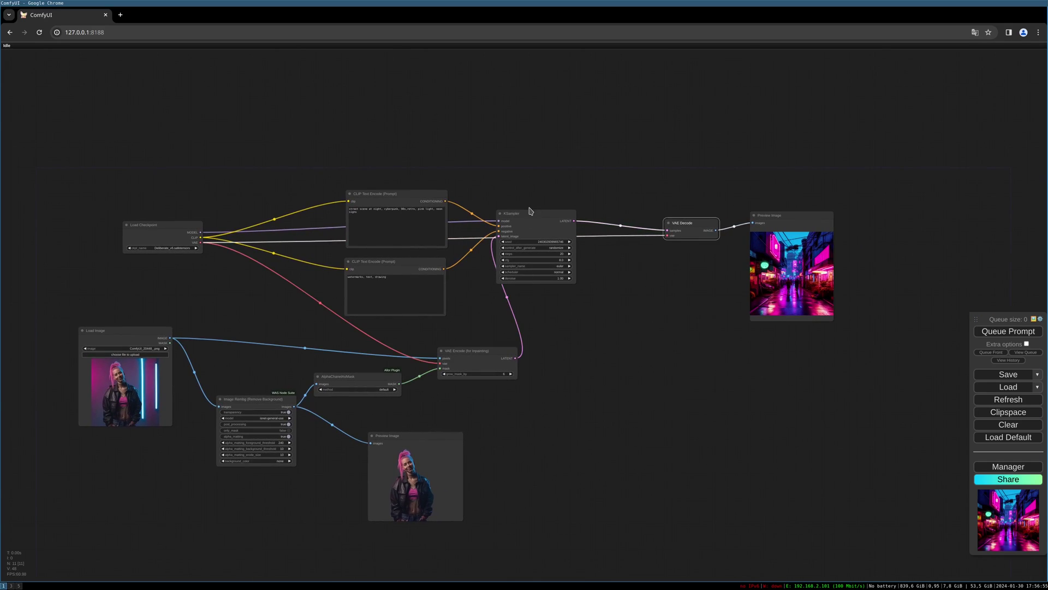
left_click_drag(530, 211, 577, 219)
left_click_drag(472, 357, 465, 350)
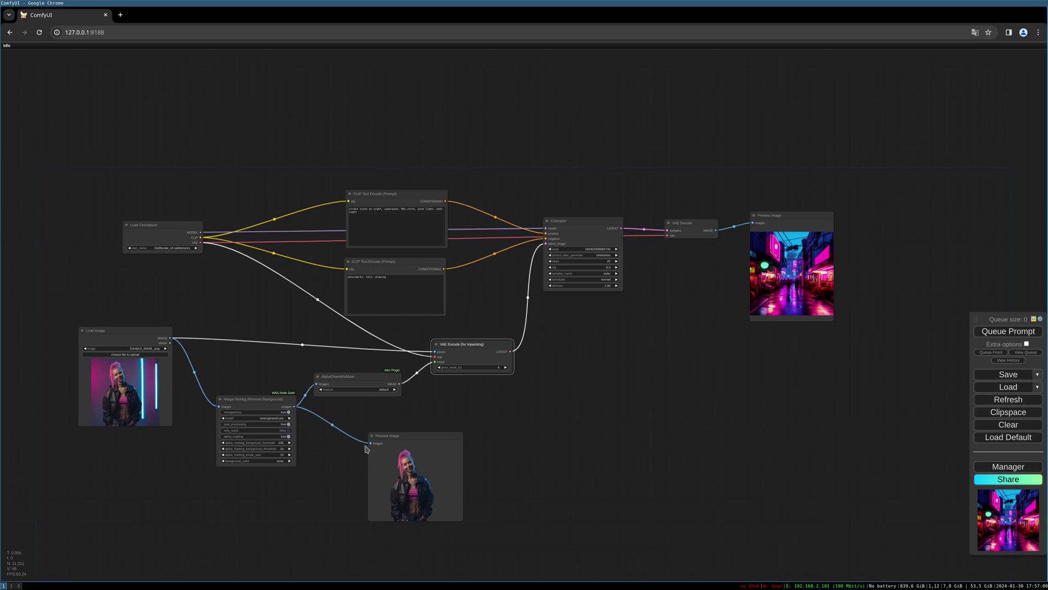
left_click_drag(453, 439, 447, 435)
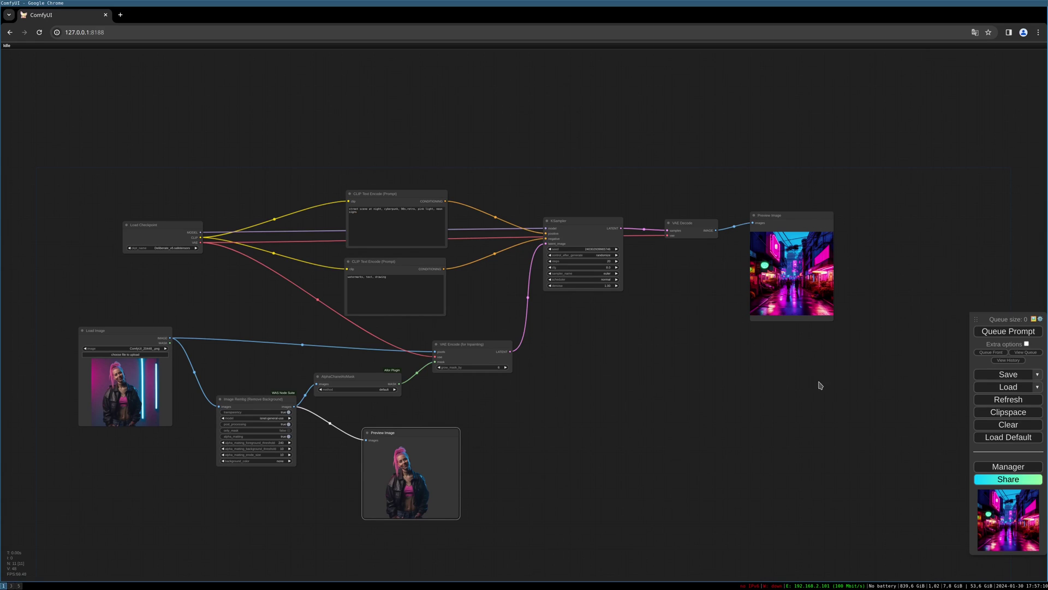
Step: Queue the graph five times, zooming in to view the neon street renders
left_click(1008, 332)
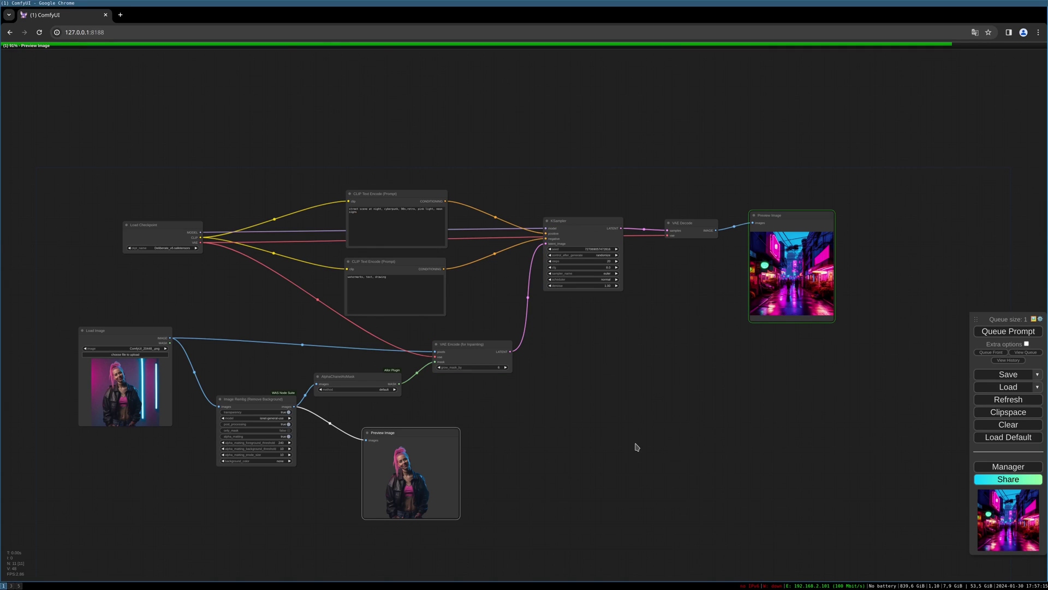
scroll(829, 284, "up", 10)
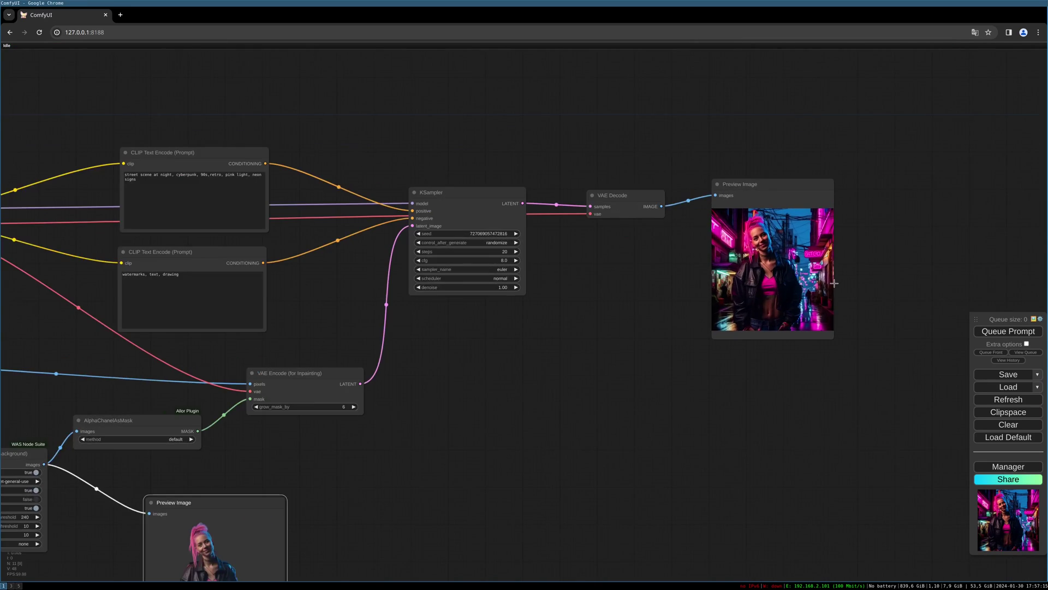
left_click_drag(794, 361, 698, 431)
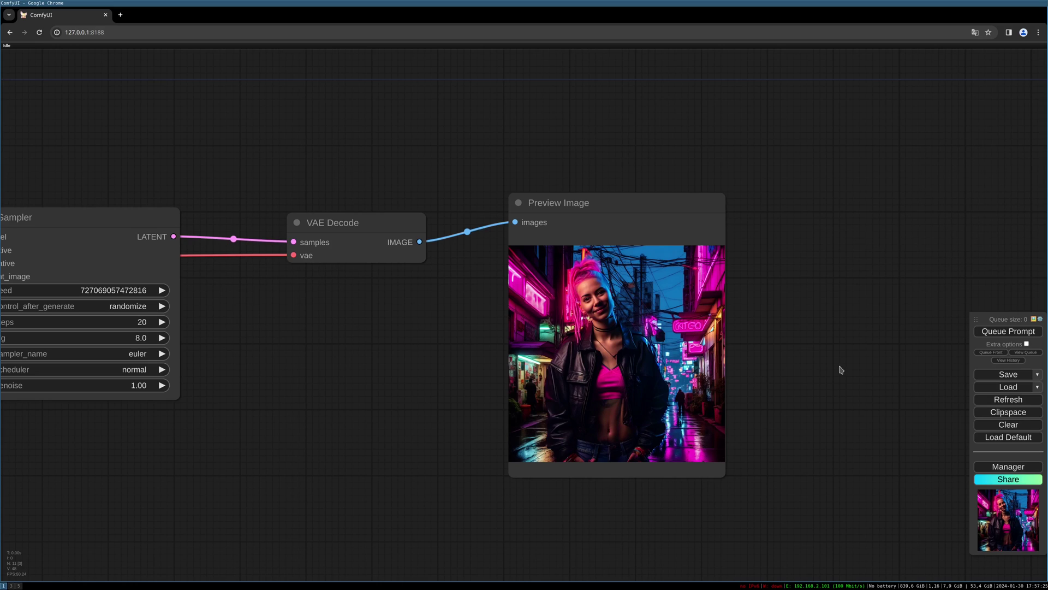
left_click(999, 333)
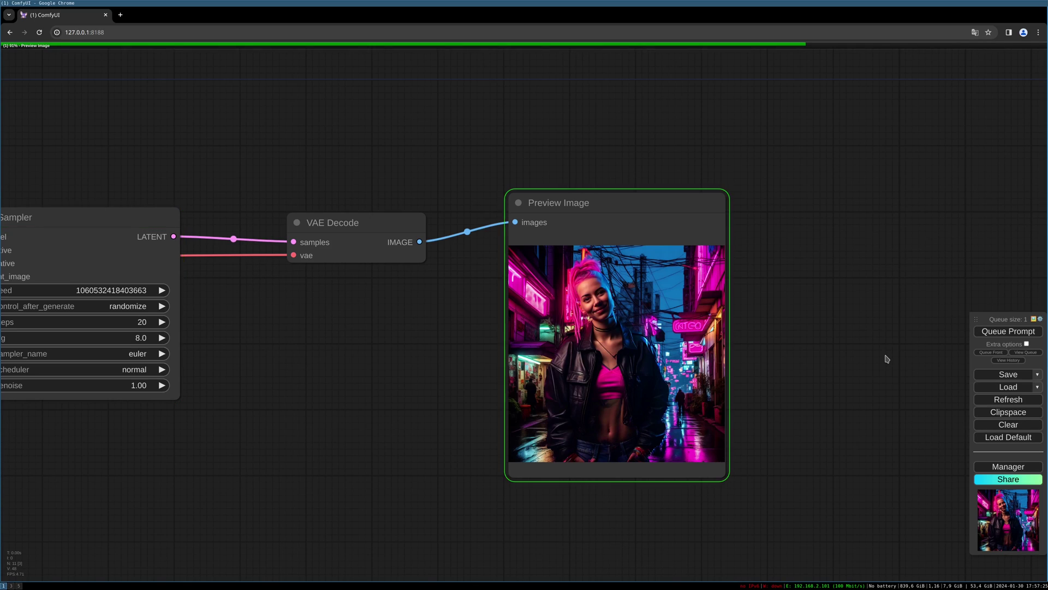
left_click(991, 333)
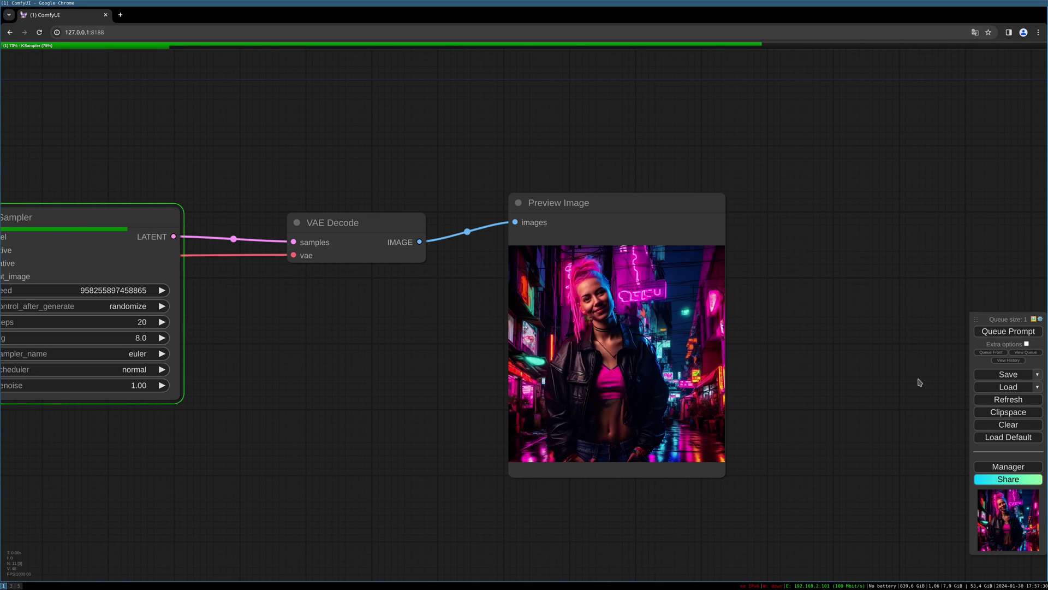
left_click(1004, 335)
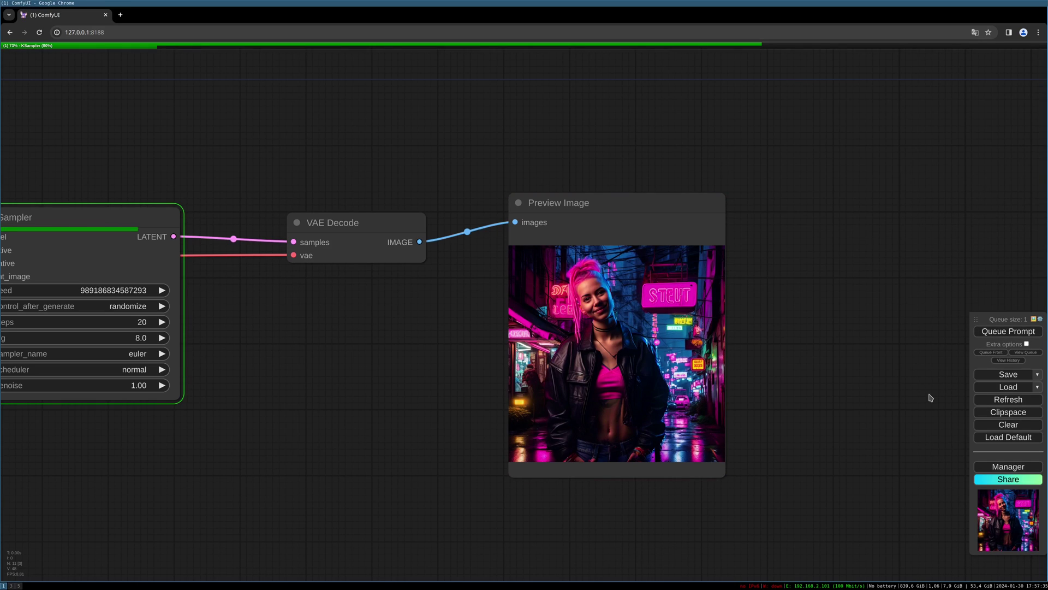
left_click(1029, 334)
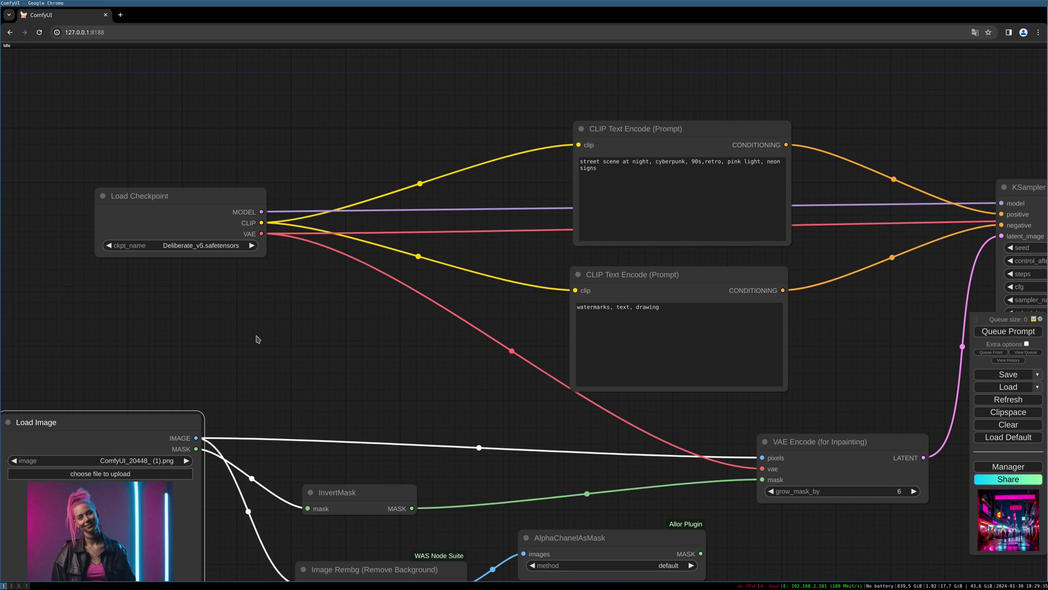
Step: Switch Load Checkpoint to the Deliberate_v5-inpainting checkpoint
left_click(241, 247)
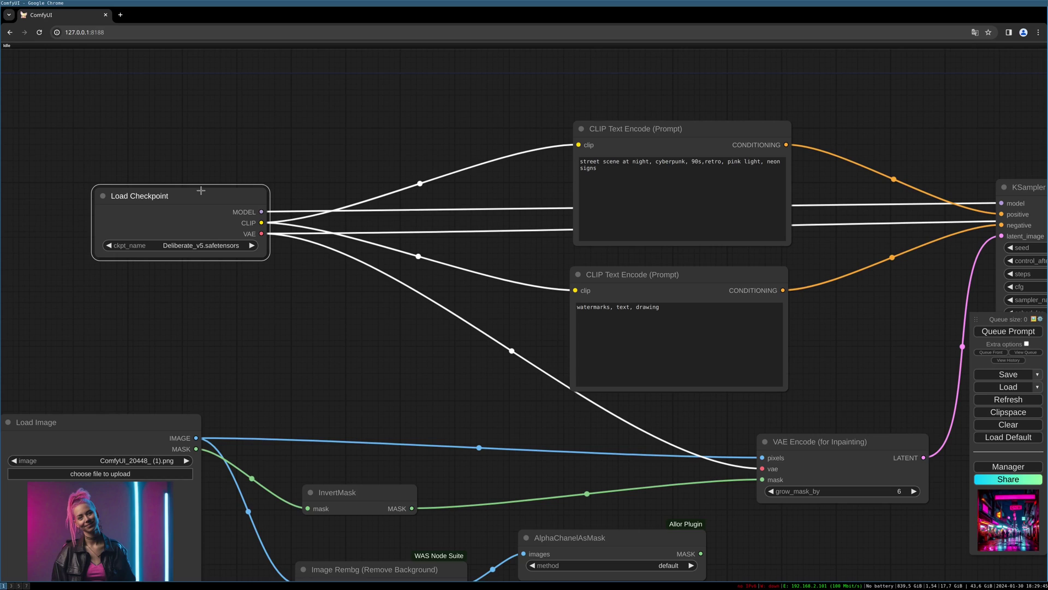
left_click(220, 245)
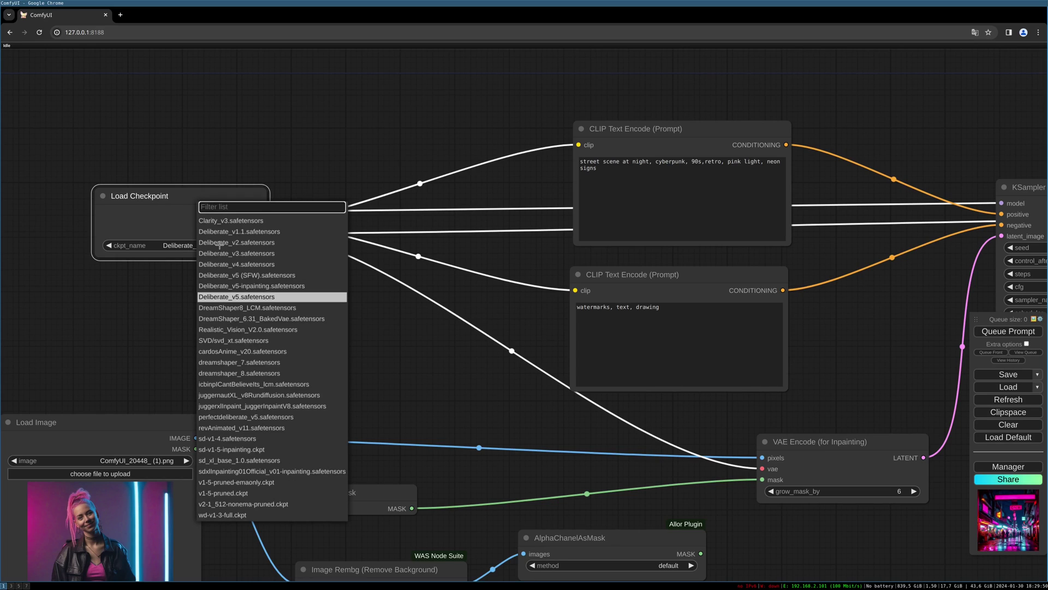
left_click(219, 286)
Step: Generate two new images with the inpainting checkpoint
scroll(223, 287, "down", 1)
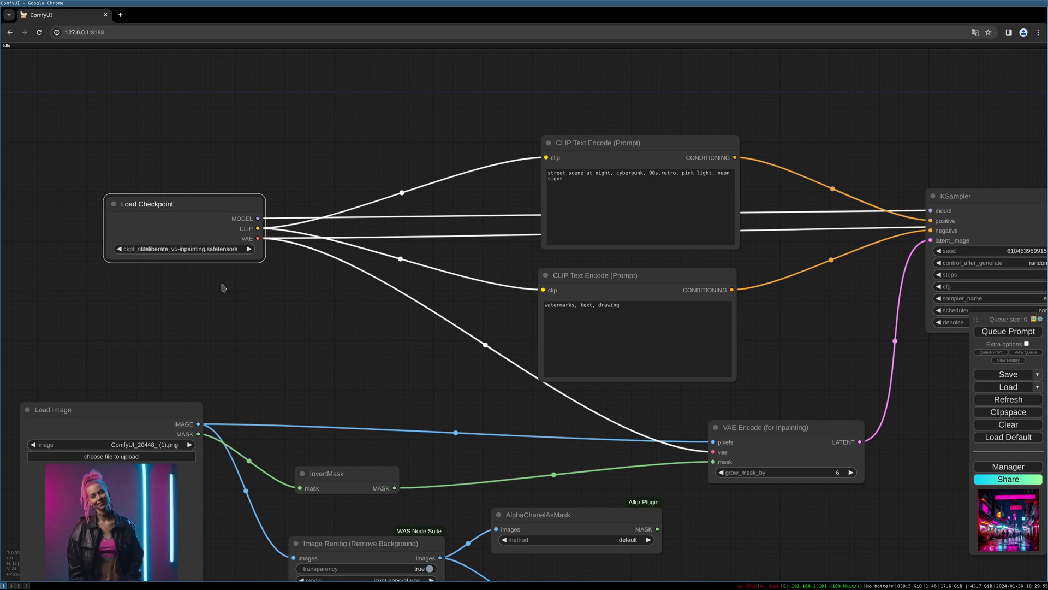
scroll(223, 288, "down", 3)
scroll(225, 288, "down", 1)
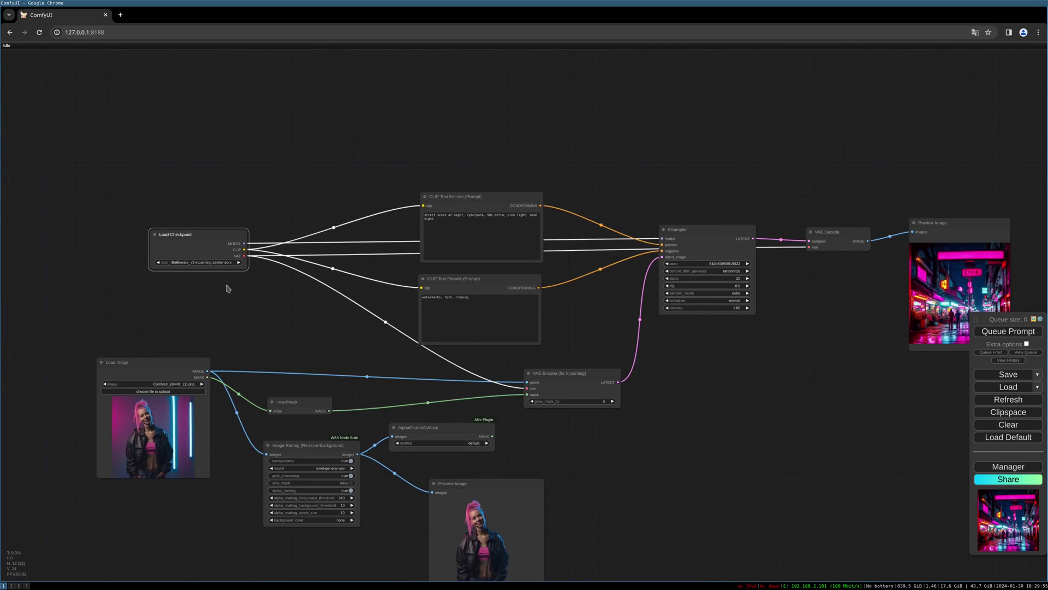
scroll(171, 282, "down", 1)
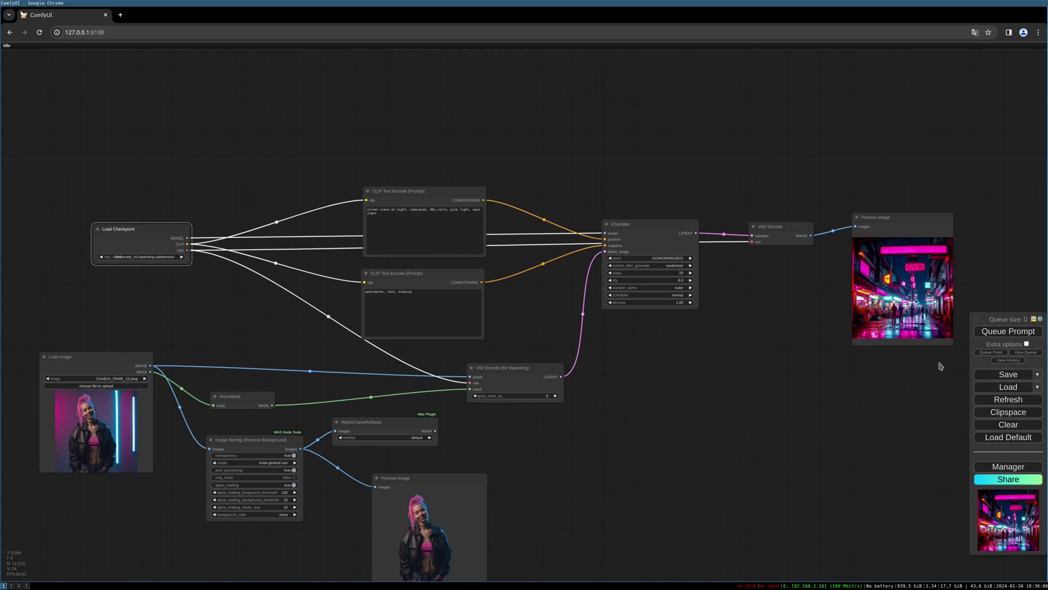
left_click(1011, 332)
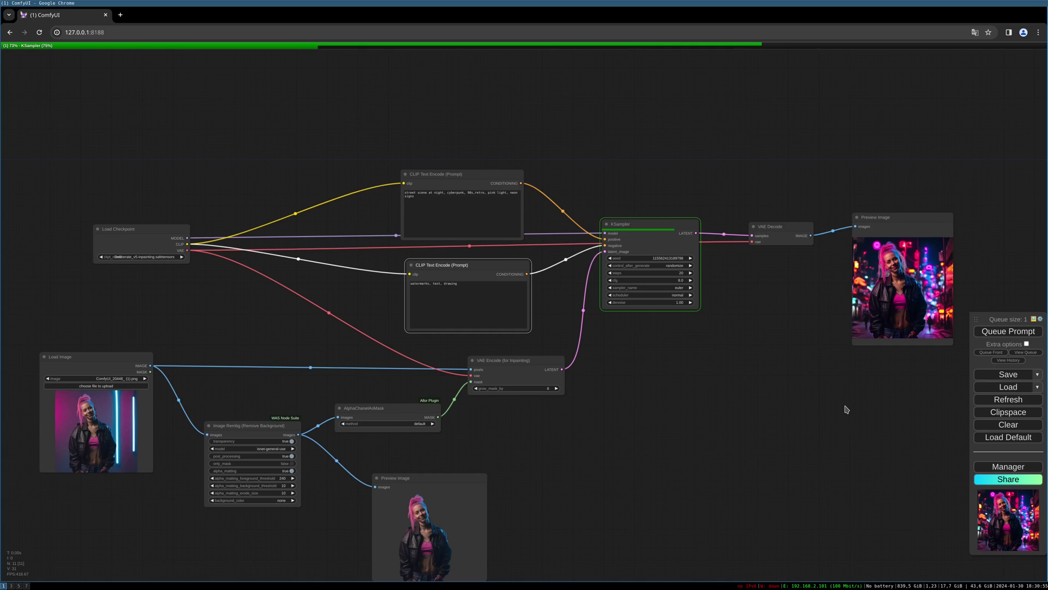
left_click(999, 332)
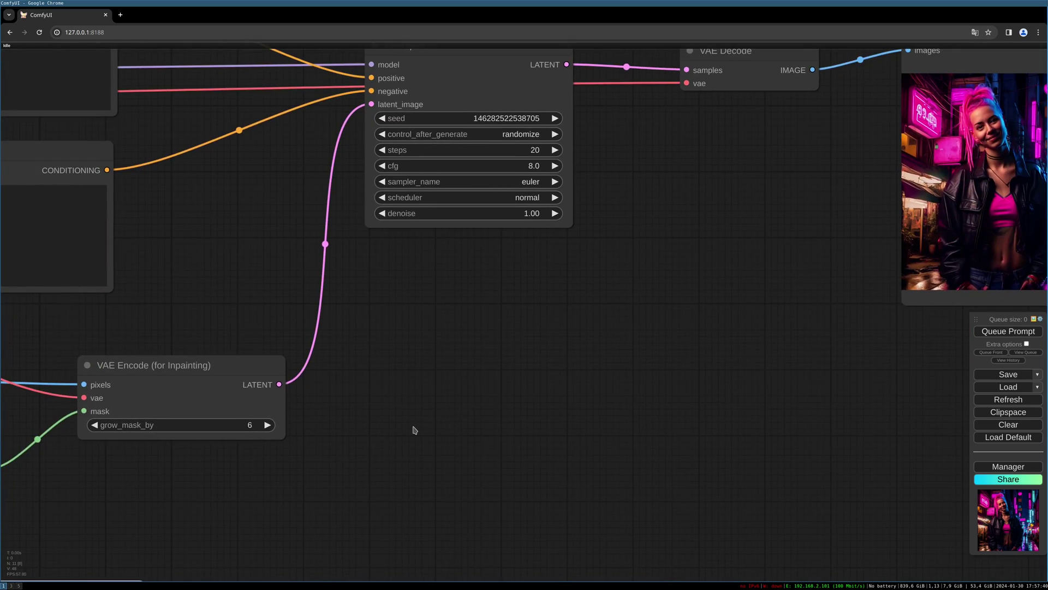
scroll(414, 428, "down", 5)
left_click_drag(391, 428, 781, 319)
scroll(498, 348, "up", 2)
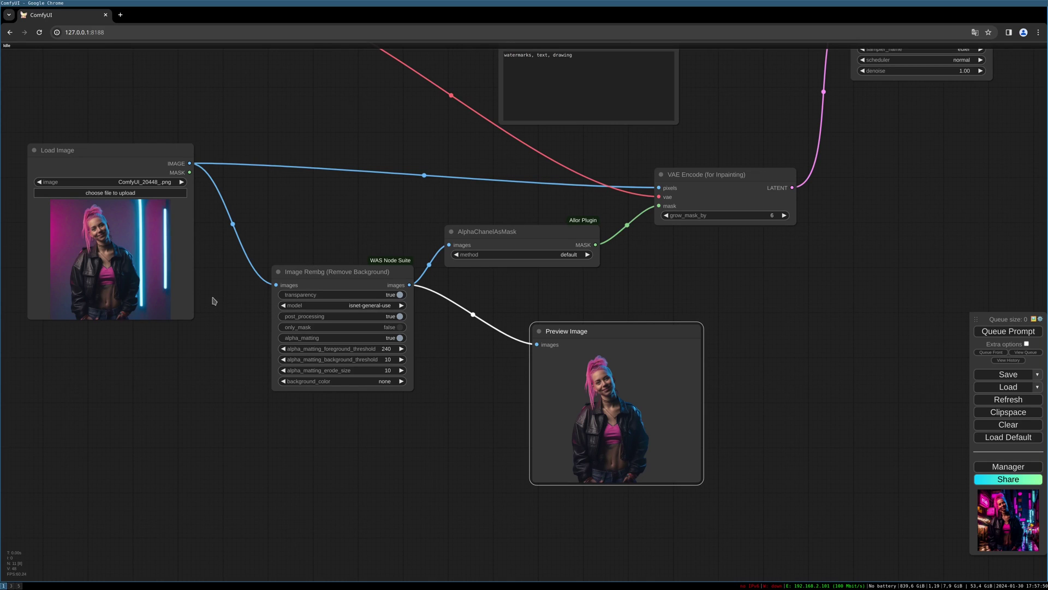
scroll(217, 297, "up", 1)
left_click_drag(233, 292, 282, 303)
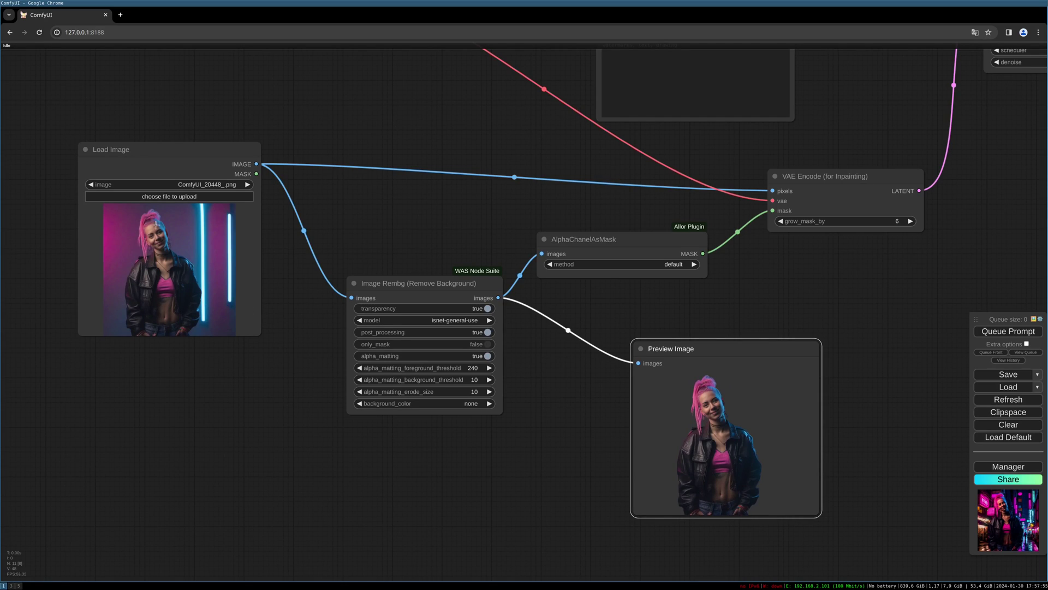
left_click_drag(199, 234, 300, 256)
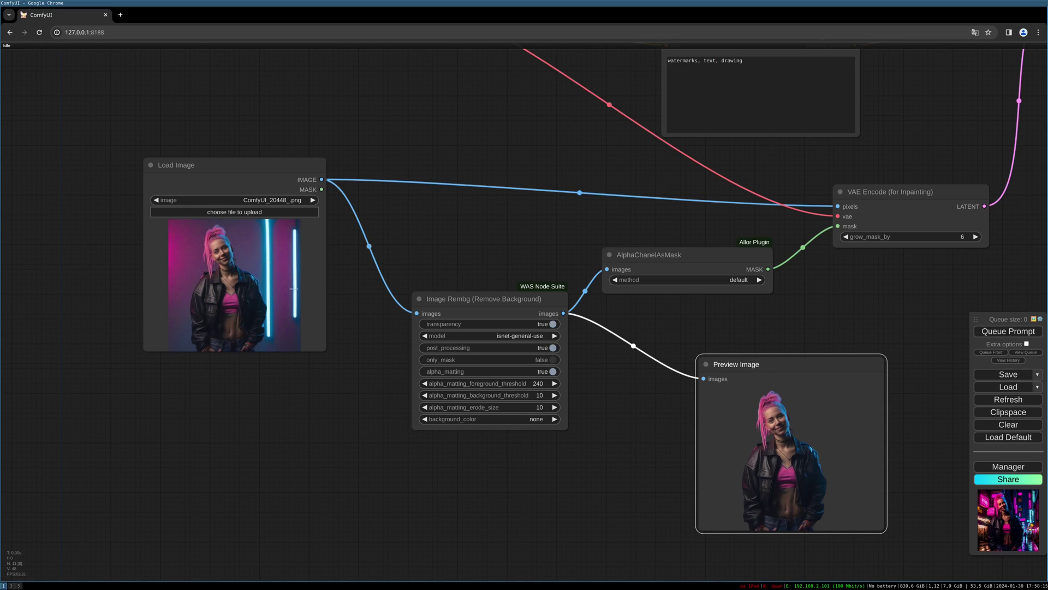
left_click_drag(334, 335, 255, 339)
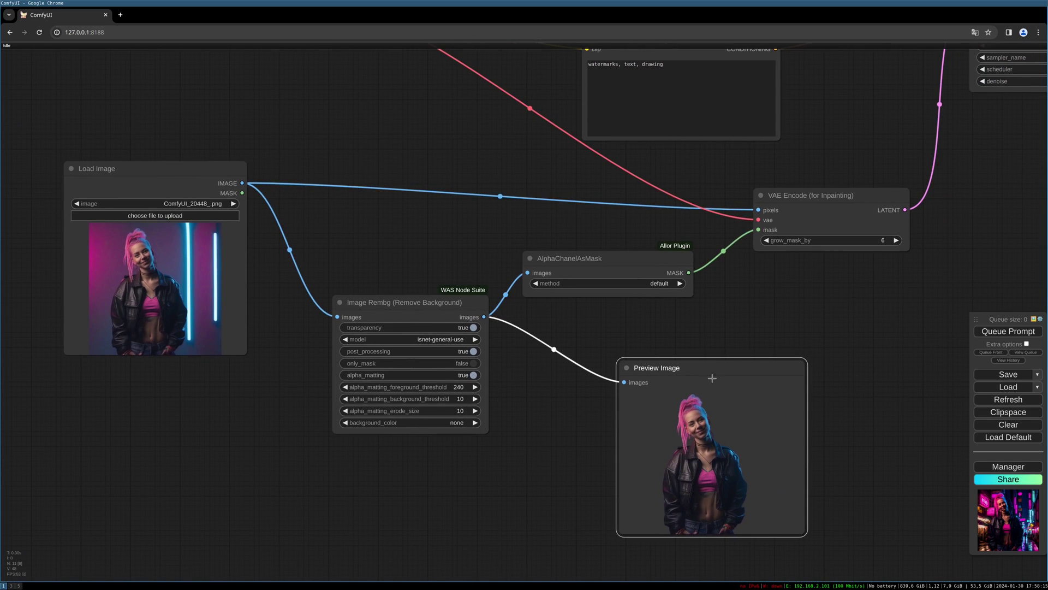
left_click_drag(711, 375, 692, 361)
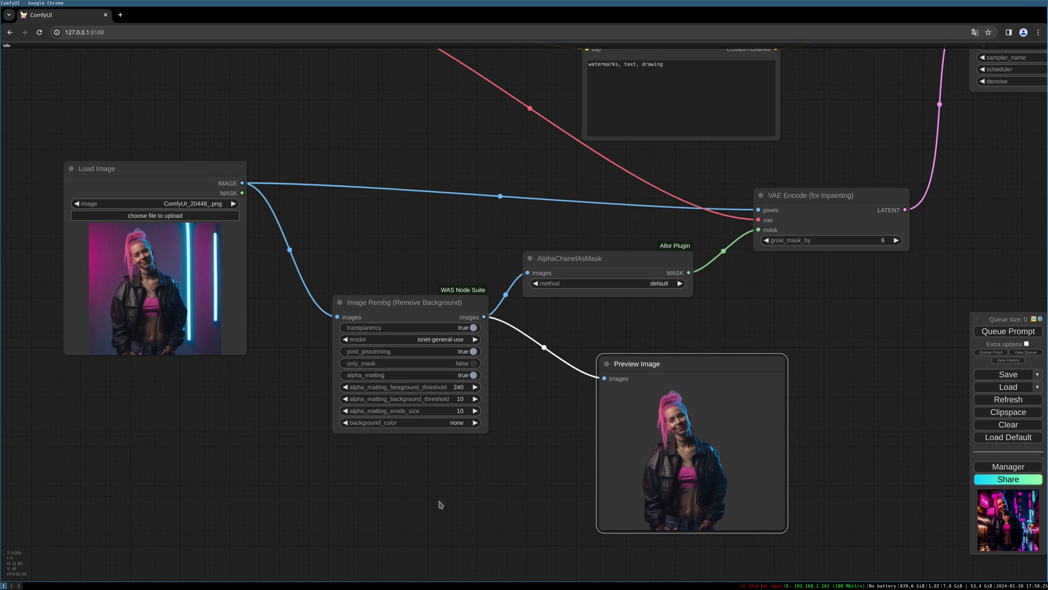
left_click_drag(309, 493, 355, 482)
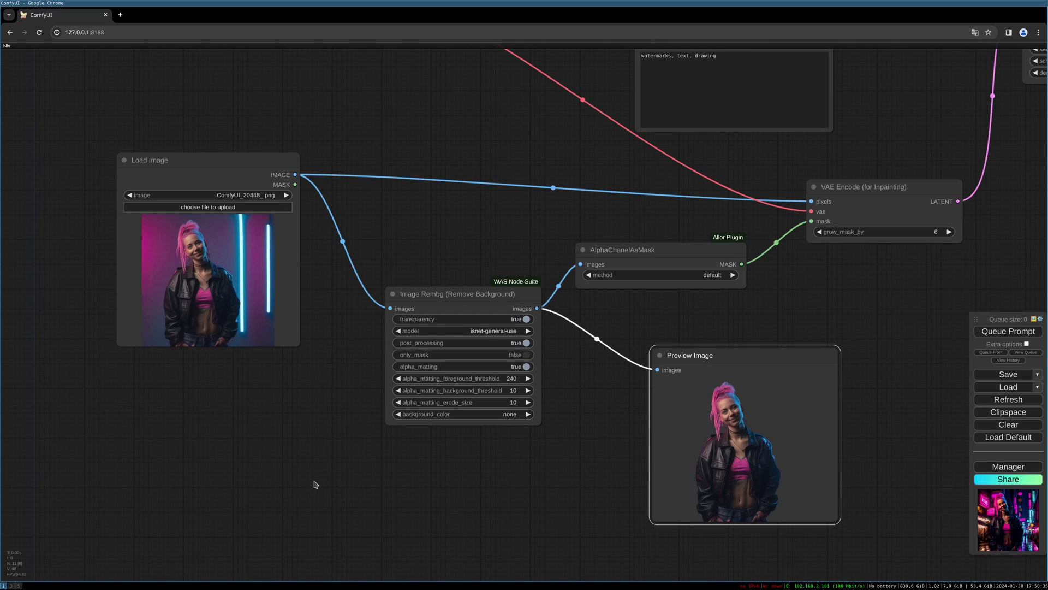
left_click_drag(315, 481, 333, 447)
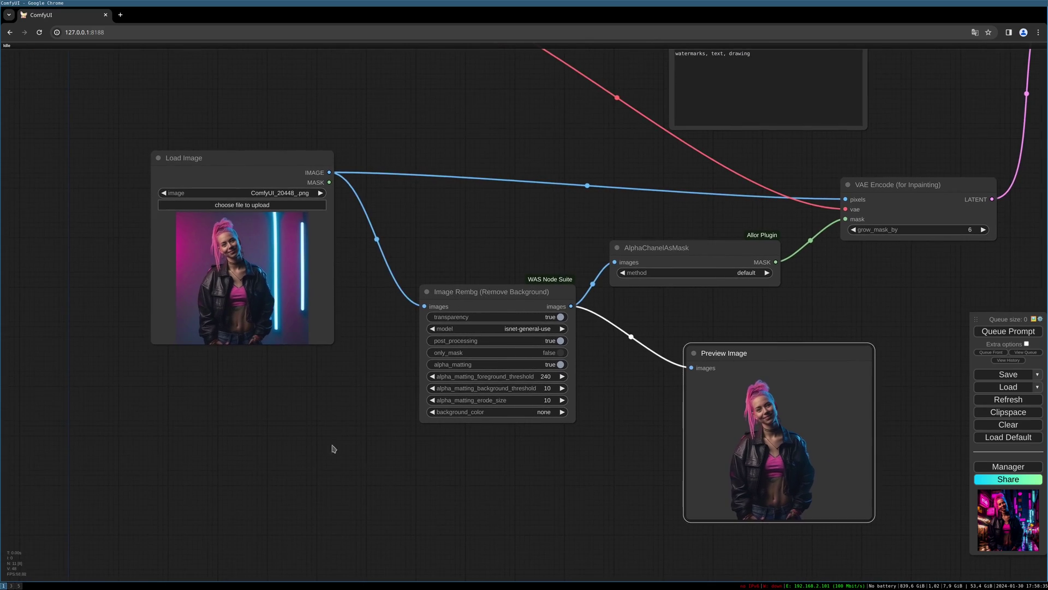
Step: In ComfyShop, mask the woman's jeans, jacket, torso, shoulder and hair, then save to node
right_click(245, 257)
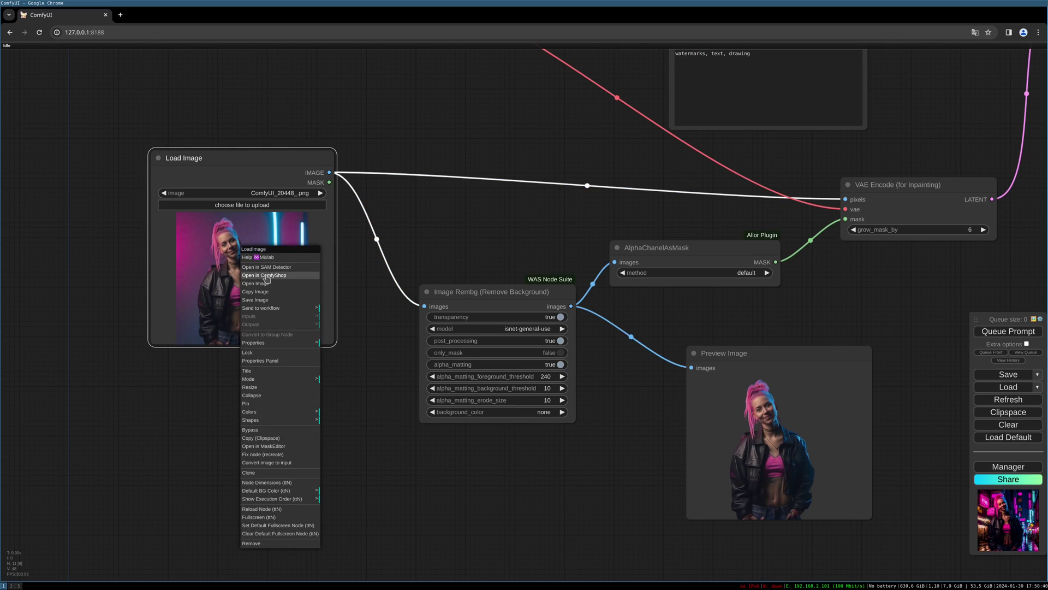
left_click(262, 275)
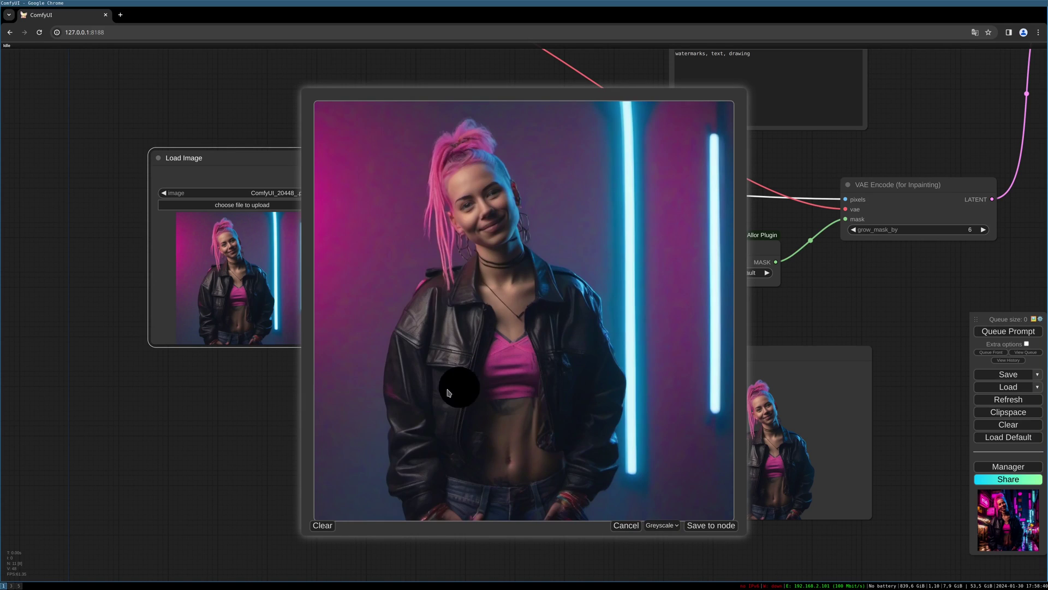
mouse_move(423, 511)
left_mouse_down()
mouse_move(406, 477)
mouse_move(402, 375)
mouse_move(410, 338)
mouse_move(446, 291)
mouse_move(474, 283)
mouse_move(442, 380)
mouse_move(441, 504)
mouse_move(576, 519)
mouse_move(609, 400)
mouse_move(584, 318)
mouse_move(561, 288)
mouse_move(510, 258)
mouse_move(489, 266)
mouse_move(493, 239)
mouse_move(457, 147)
mouse_move(473, 150)
mouse_move(507, 223)
mouse_move(499, 184)
mouse_move(471, 141)
mouse_move(445, 176)
mouse_move(454, 274)
mouse_move(470, 314)
mouse_move(505, 342)
mouse_move(516, 314)
mouse_move(486, 356)
left_mouse_up()
mouse_move(468, 463)
left_mouse_down()
mouse_move(555, 482)
mouse_move(498, 460)
mouse_move(581, 456)
mouse_move(590, 361)
mouse_move(552, 314)
mouse_move(553, 434)
mouse_move(543, 283)
mouse_move(524, 431)
mouse_move(492, 440)
left_mouse_up()
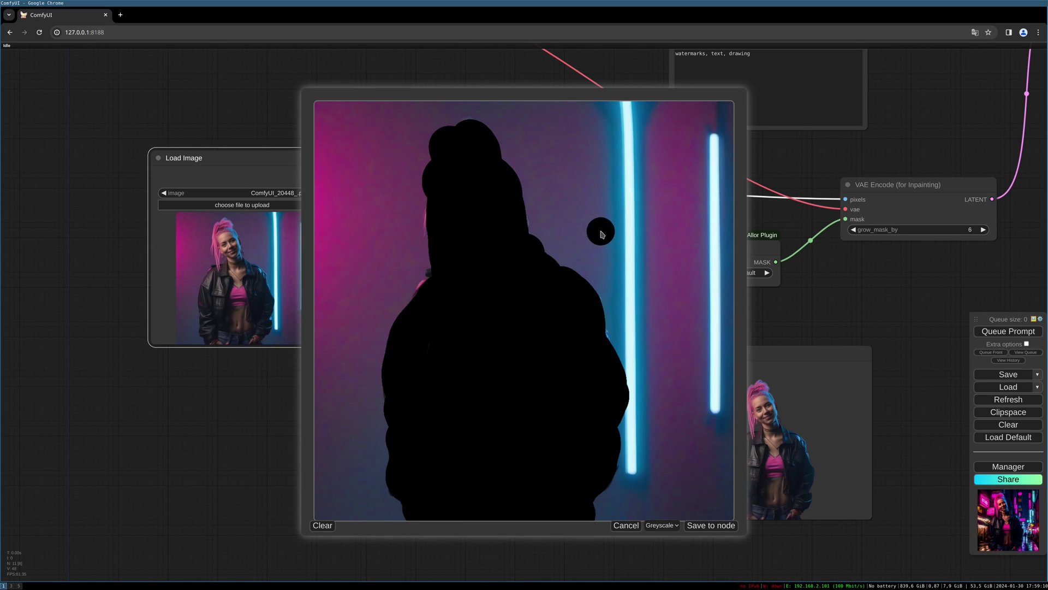
mouse_move(440, 284)
left_mouse_down()
mouse_move(431, 276)
mouse_move(421, 304)
left_mouse_up()
mouse_move(435, 214)
left_mouse_down()
mouse_move(429, 232)
mouse_move(471, 256)
left_mouse_up()
left_click(709, 528)
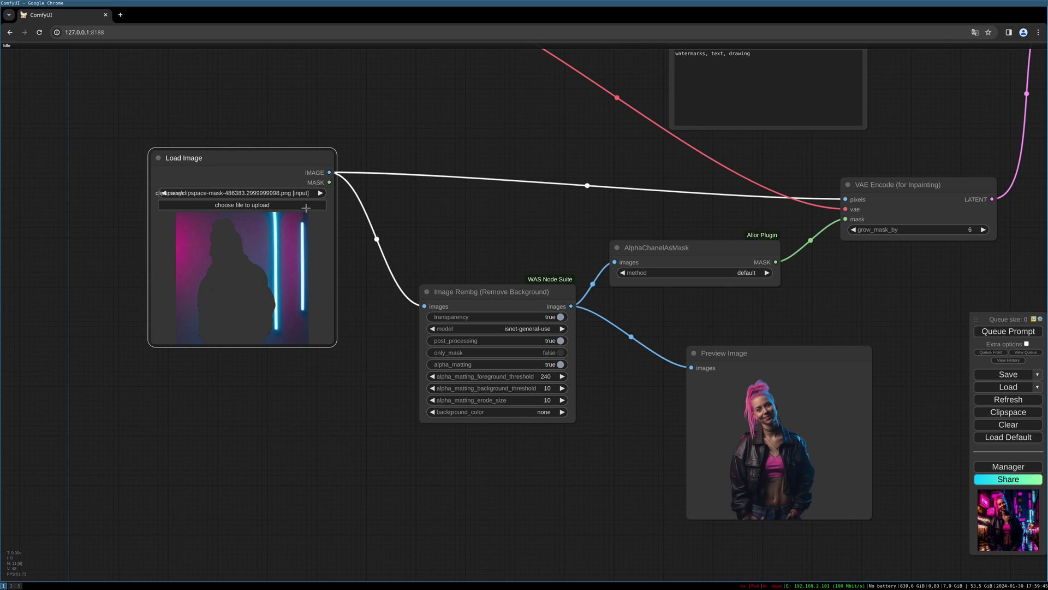
Step: Add an InvertMask node from the Load Image MASK output, replacing AlphaChanelAsMask's link, and tidy the layout
left_click_drag(329, 182, 420, 198)
left_click(432, 215)
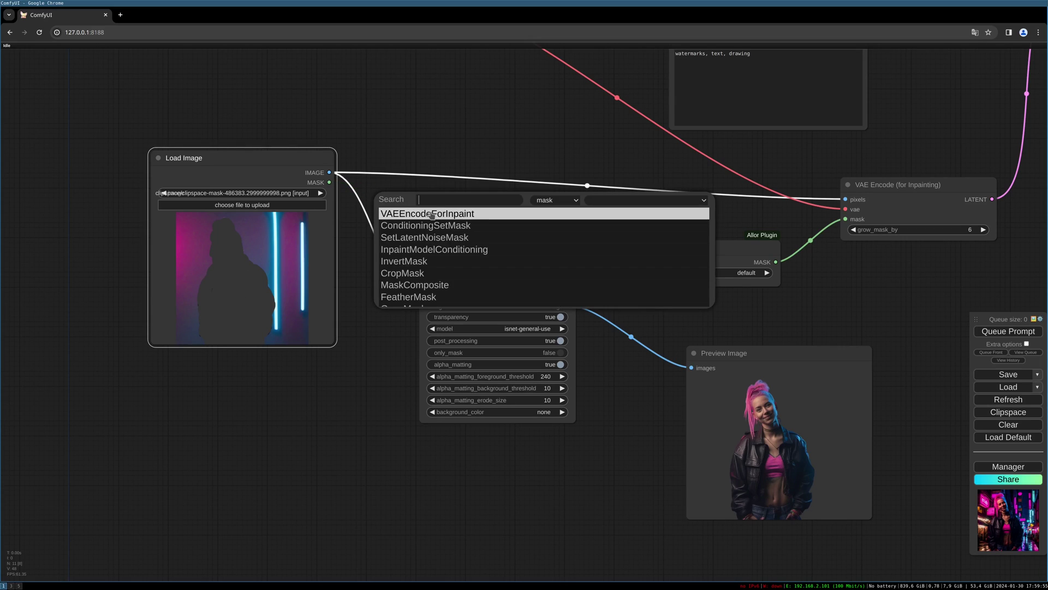
type("invert")
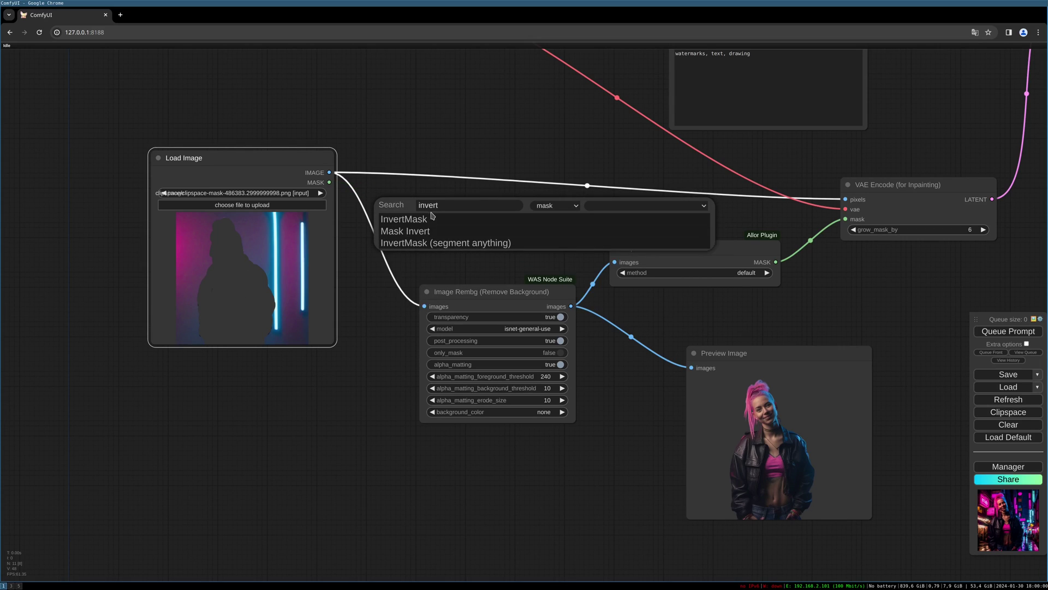
left_click(437, 218)
left_click_drag(516, 206, 846, 219)
left_click_drag(758, 241, 769, 256)
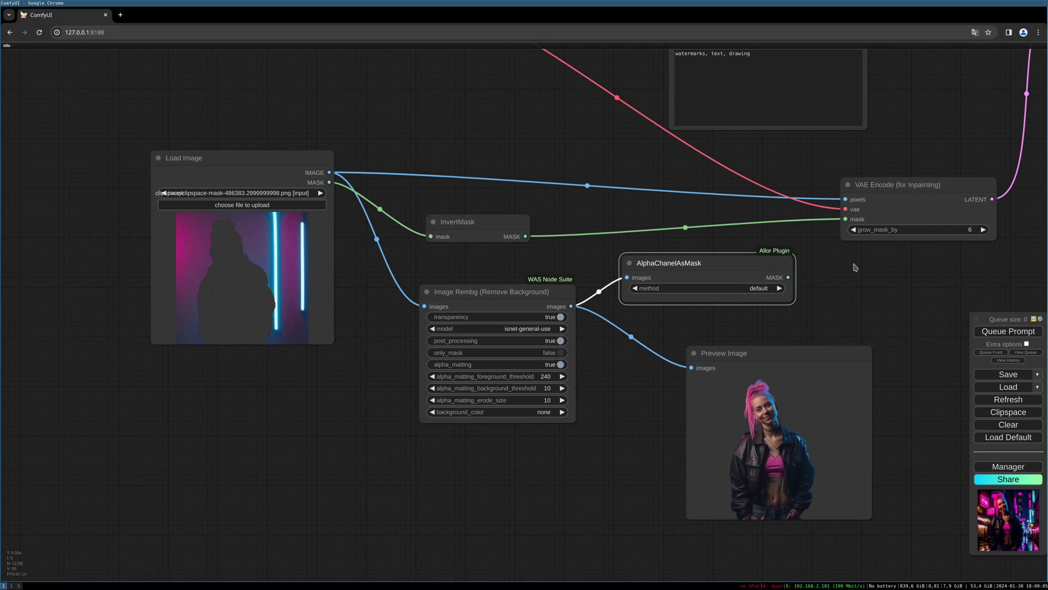
scroll(862, 273, "down", 4)
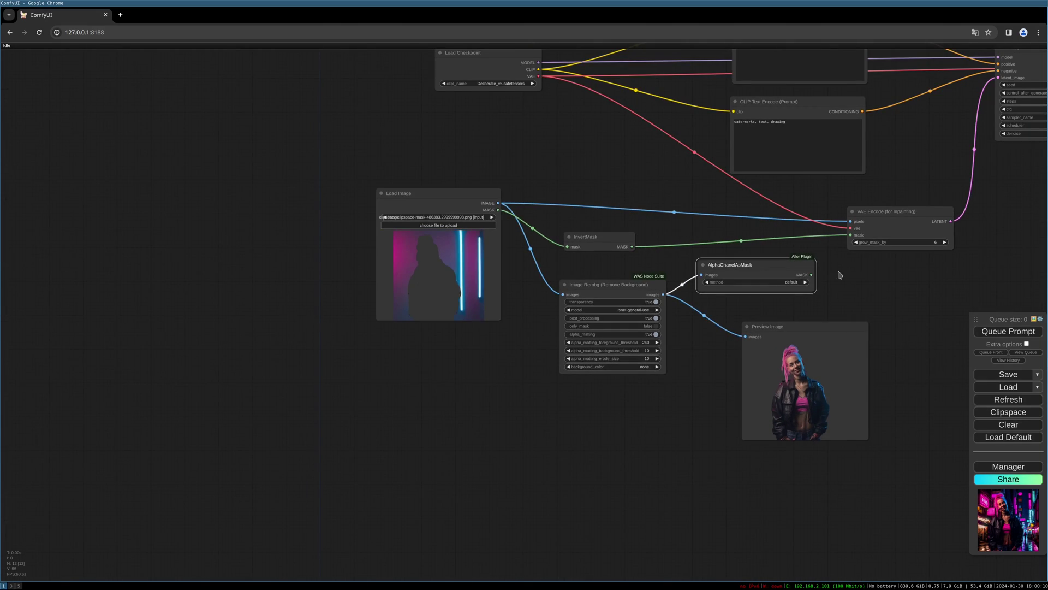
Step: Queue the graph and zoom into the Preview Image showing the woman in a pink neon alley
left_click_drag(840, 275, 589, 321)
left_click(1007, 331)
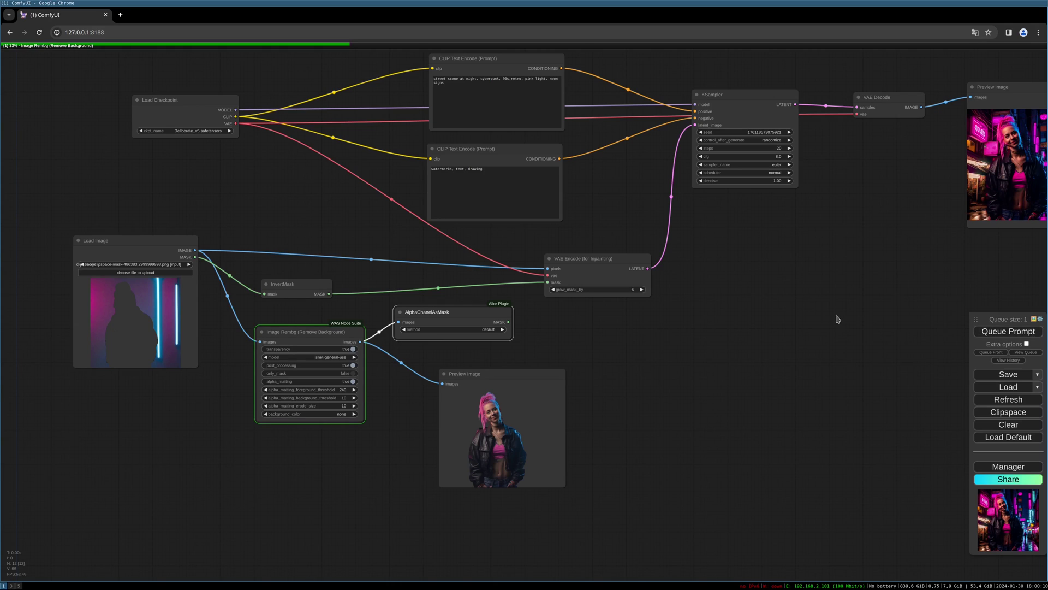
left_click_drag(836, 318, 657, 358)
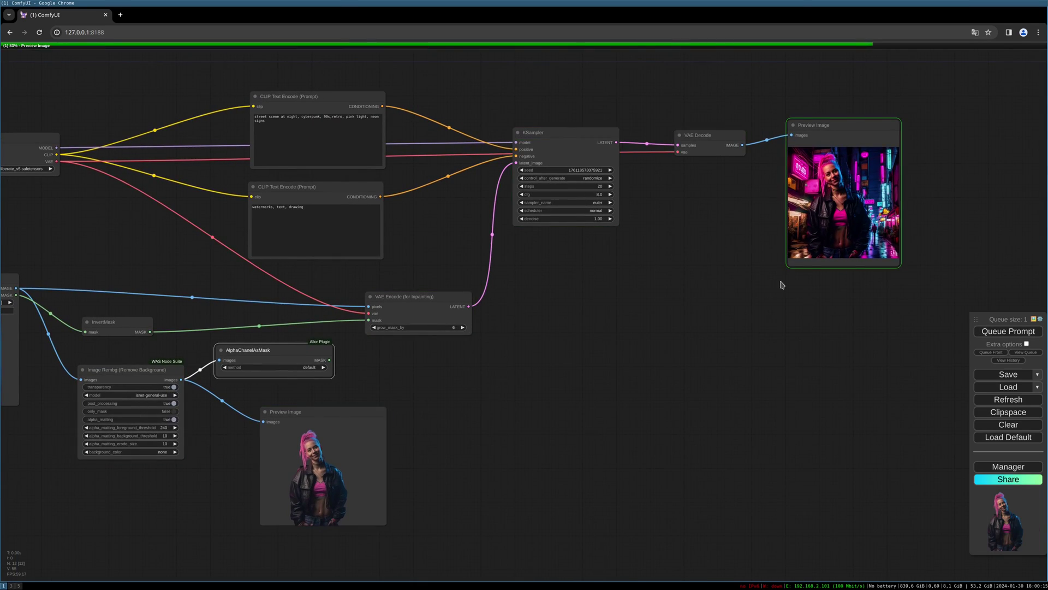
scroll(848, 221, "up", 9)
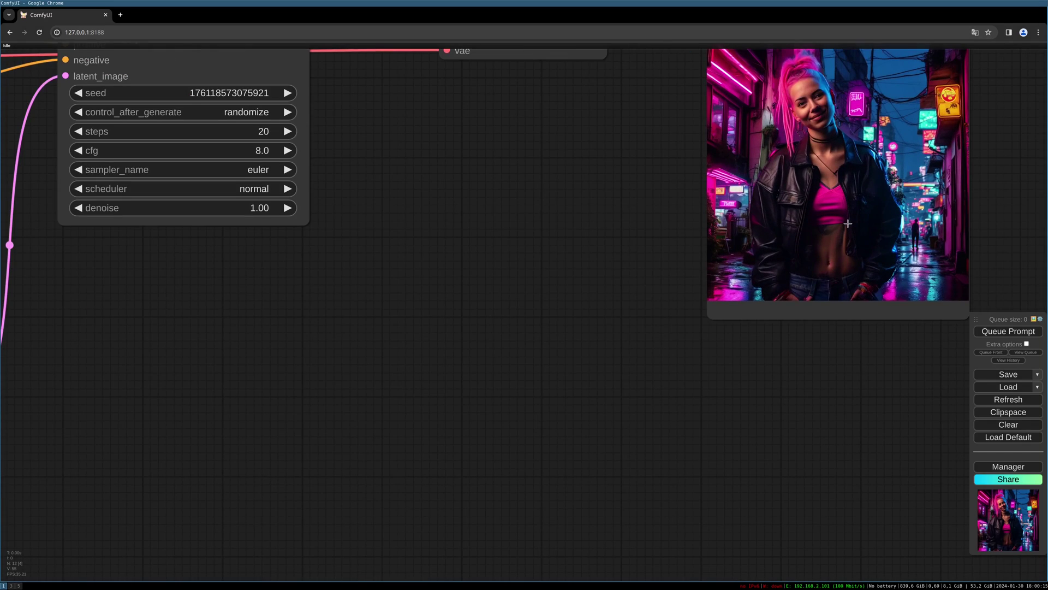